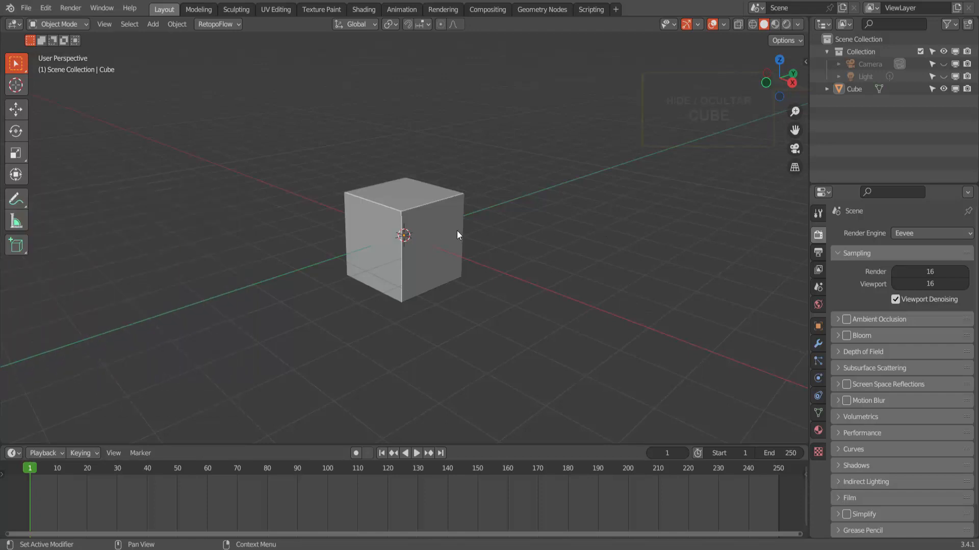
Hide the cube in the viewport and disable it in renders.
click(943, 89)
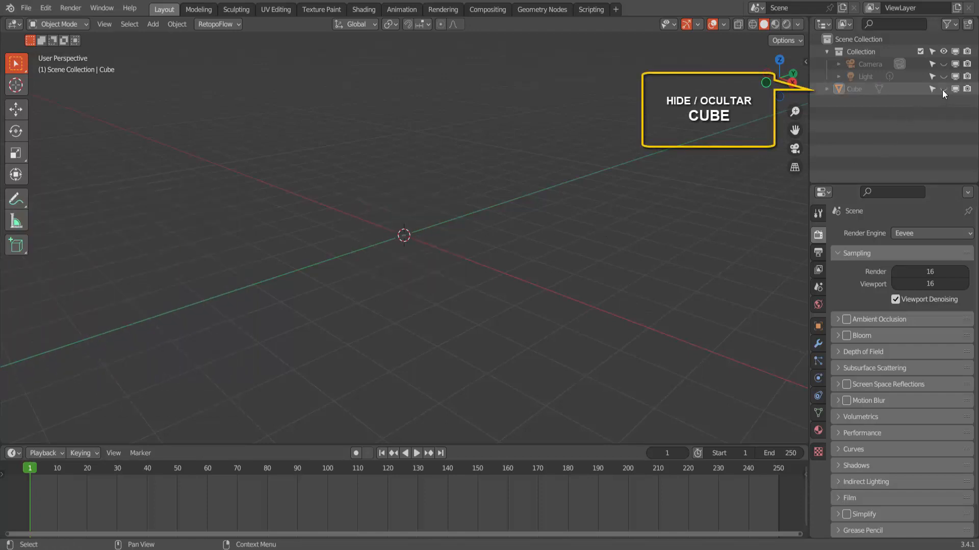
click(967, 89)
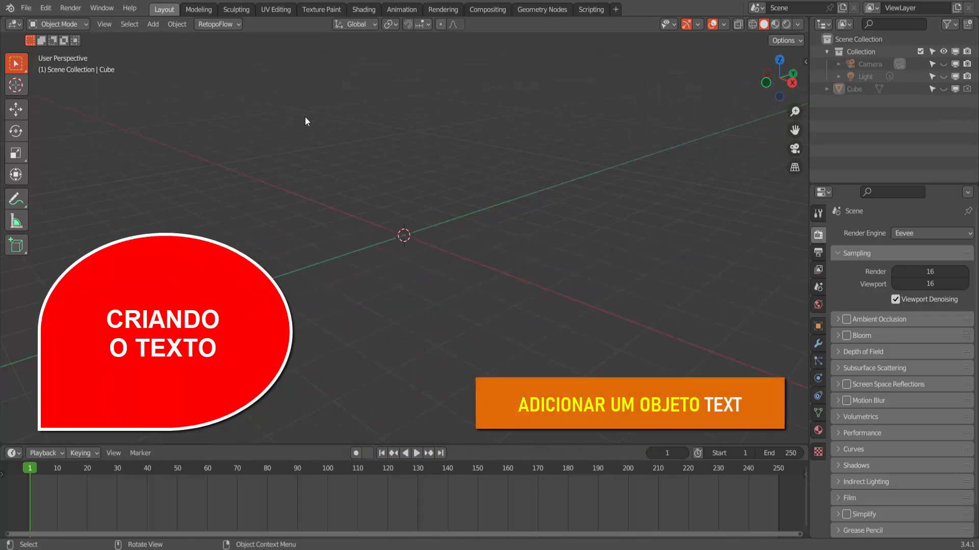
Add a text object at the 3D cursor.
click(154, 25)
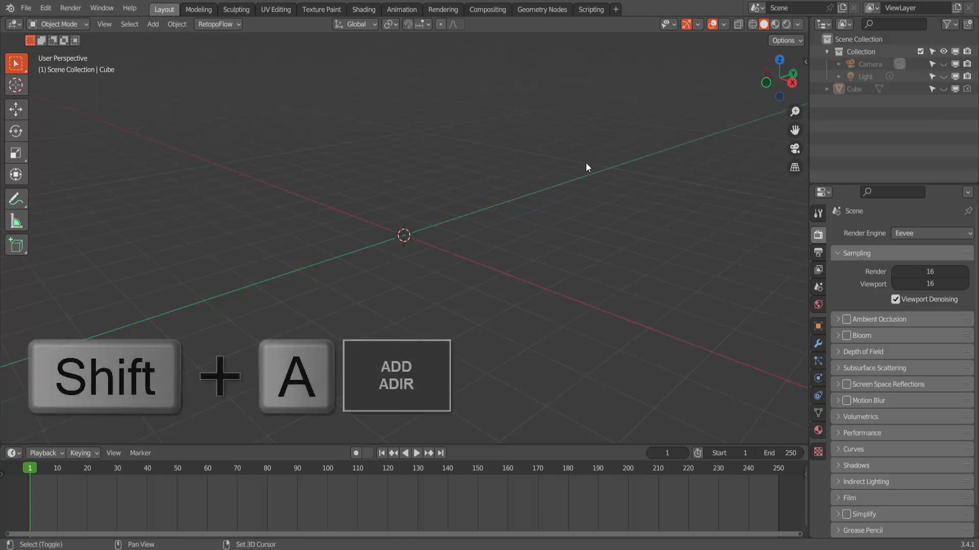
key(shift+a)
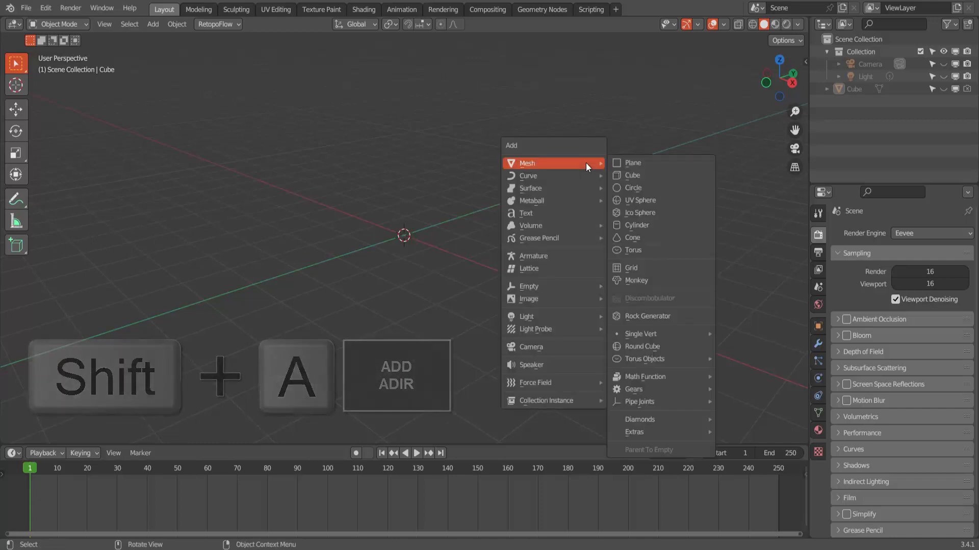
click(533, 212)
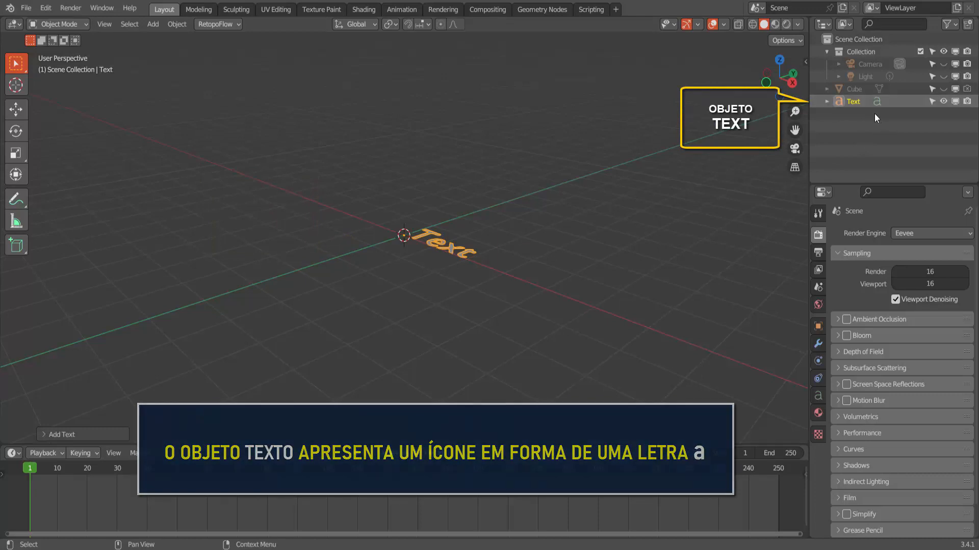
Show the text's object data properties and set the new text's X rotation to 90°.
scroll(327, 285, up, 6)
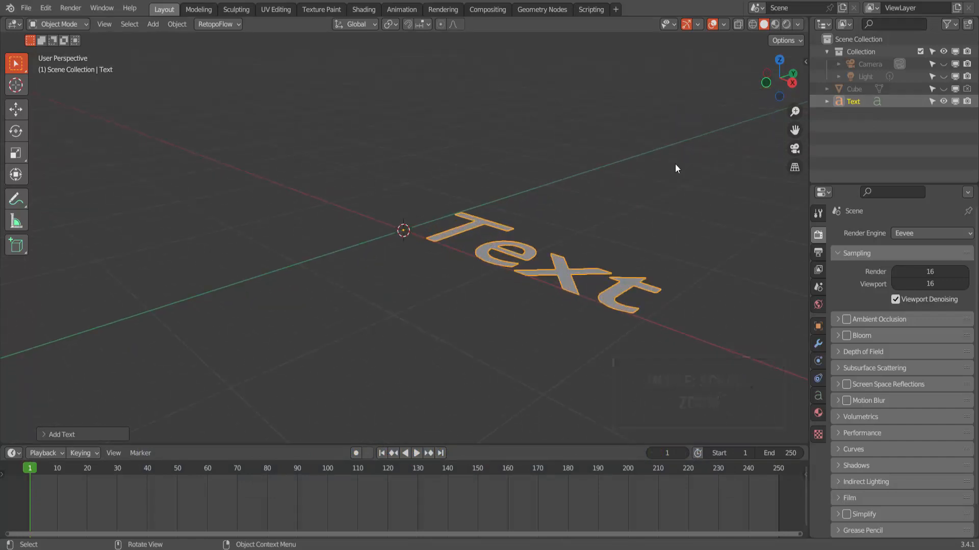
drag(767, 91, 802, 91)
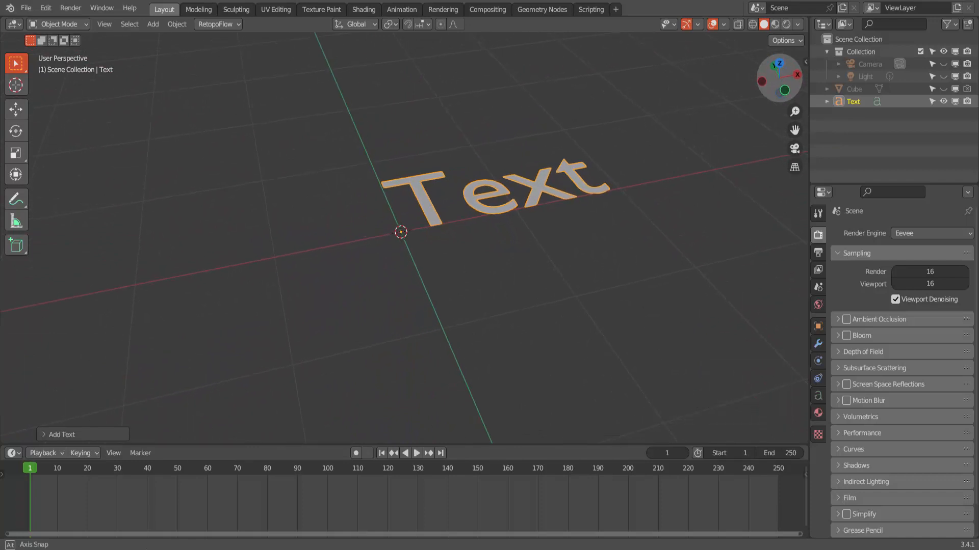
scroll(627, 163, up, 1)
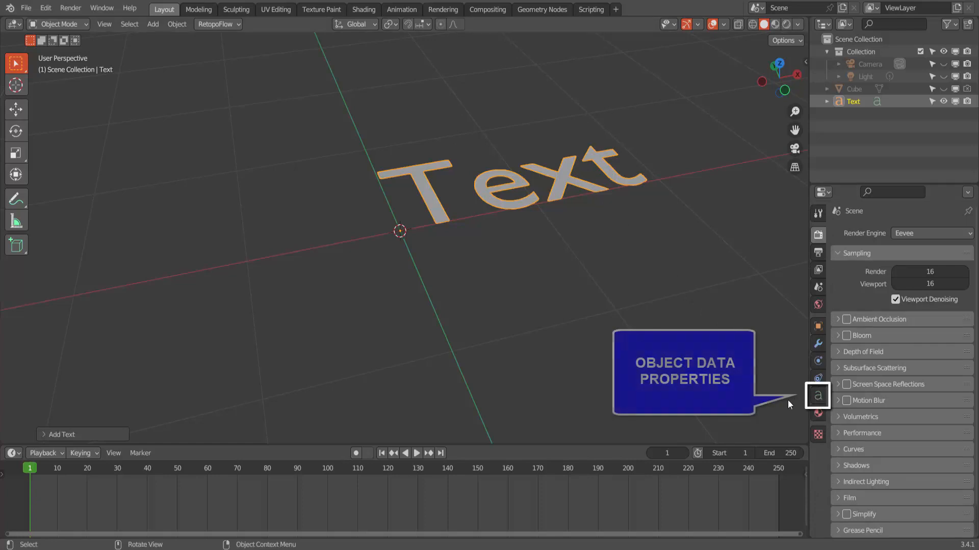
click(817, 400)
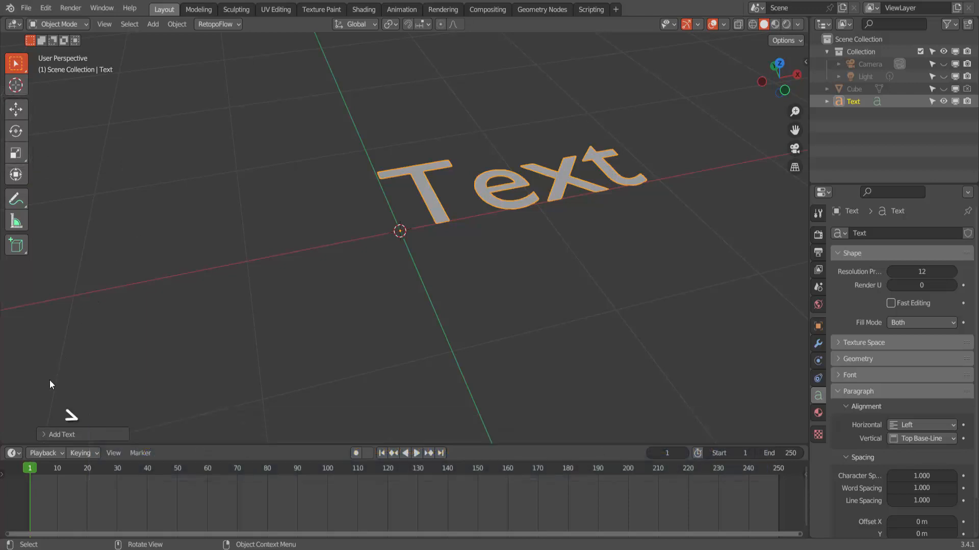
click(45, 435)
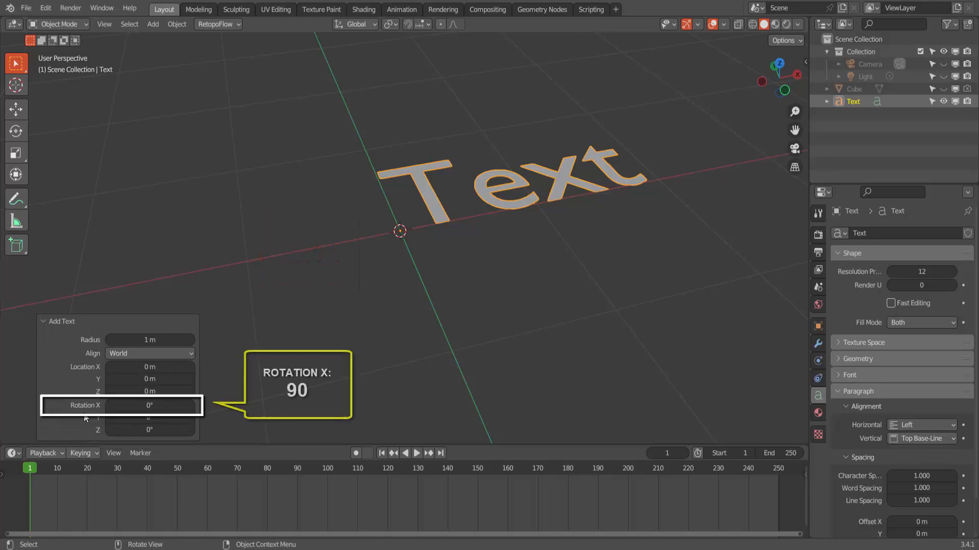
click(150, 405)
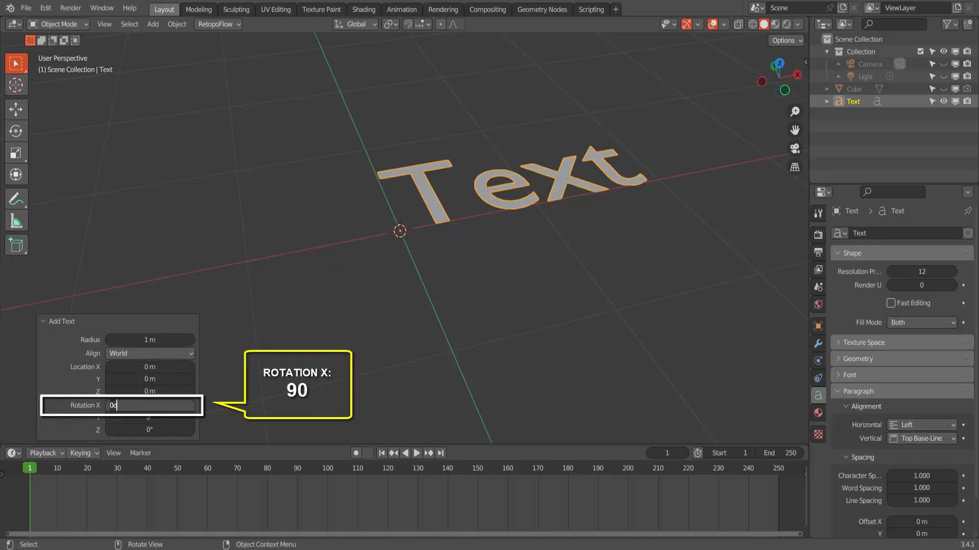
text(9)
key(Return)
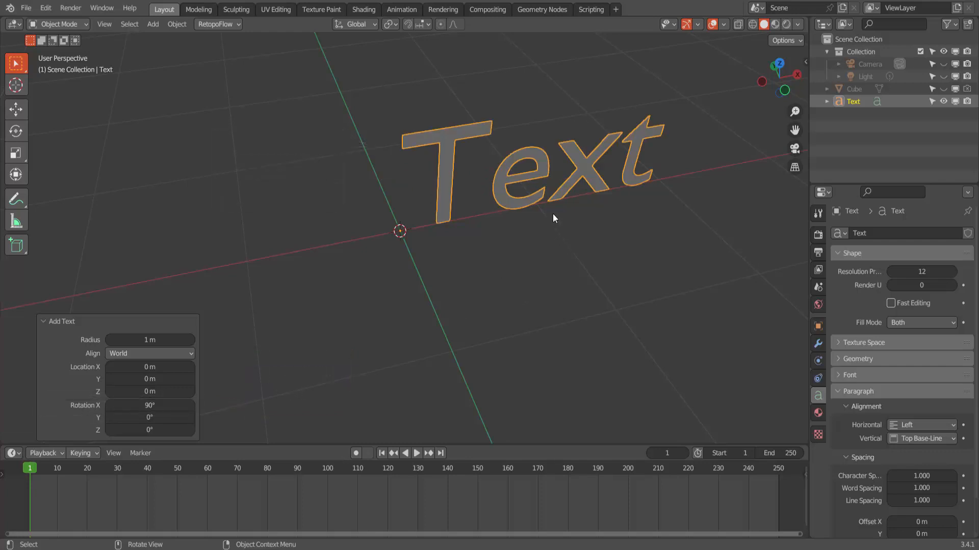
Align the text to Center both horizontally and vertically relative to its origin.
middle_drag(585, 233, 574, 204)
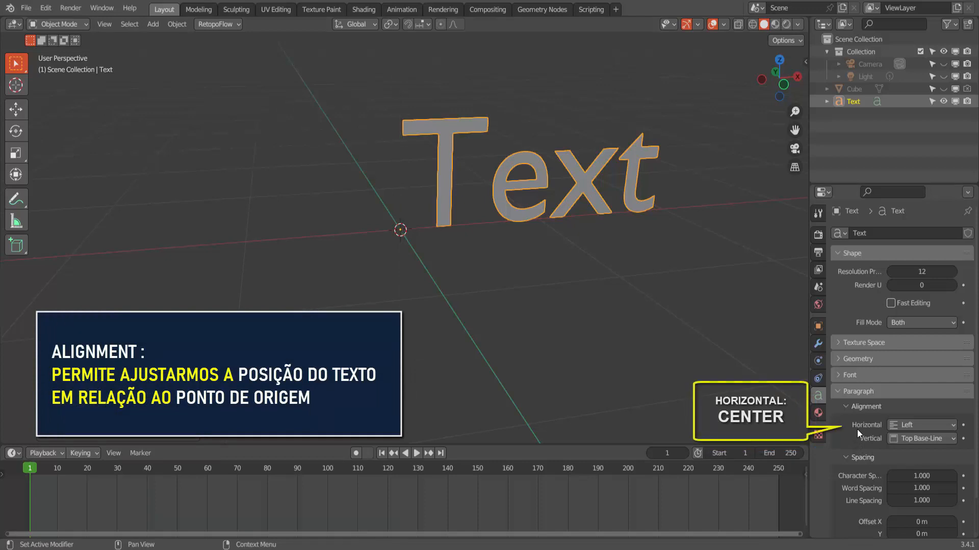
click(911, 424)
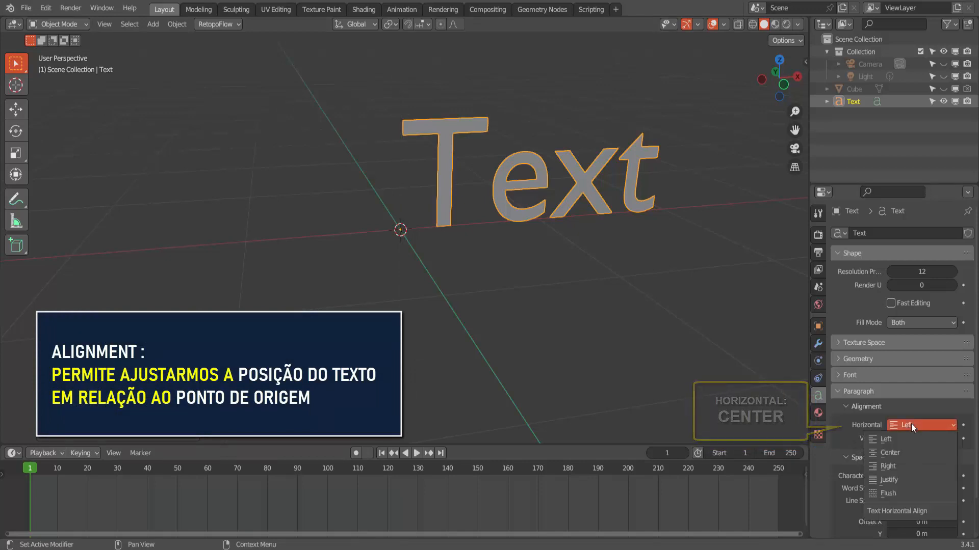
click(895, 451)
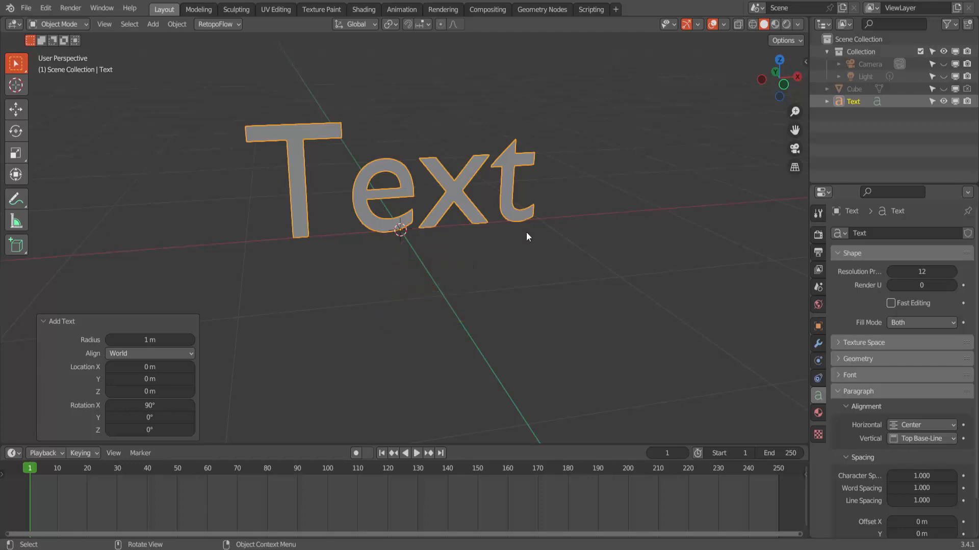
click(922, 438)
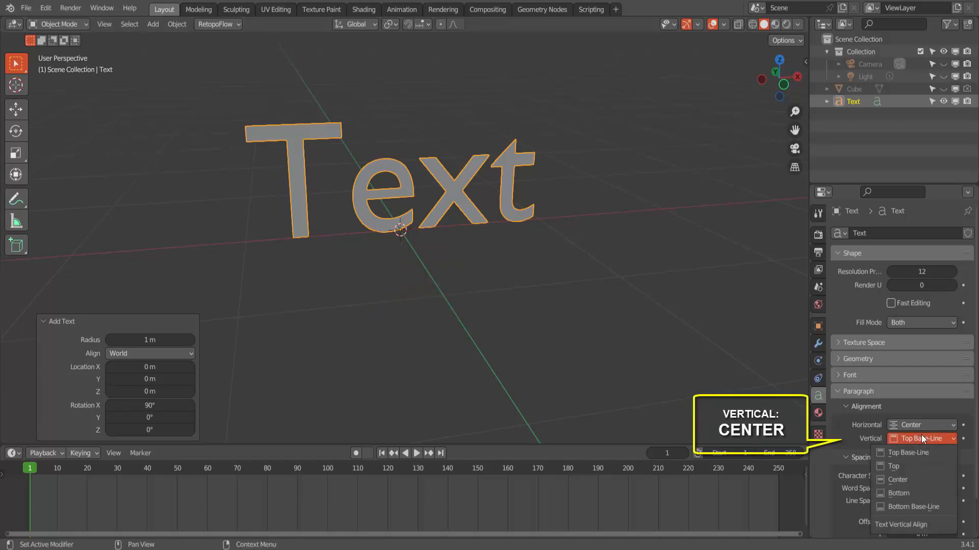
click(910, 478)
Try the None fill mode on the text, and set the fill mode back to Both.
middle_drag(654, 284, 677, 302)
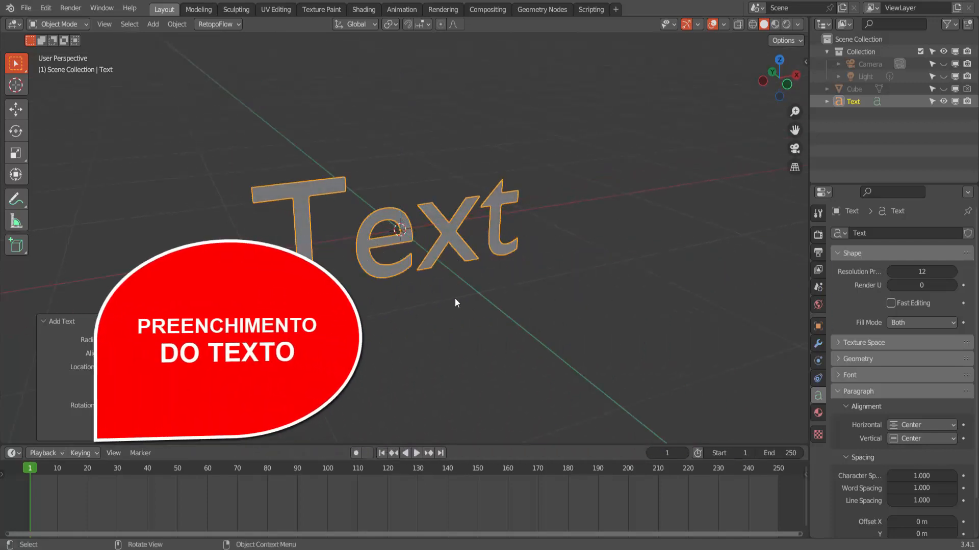
middle_drag(379, 311, 393, 291)
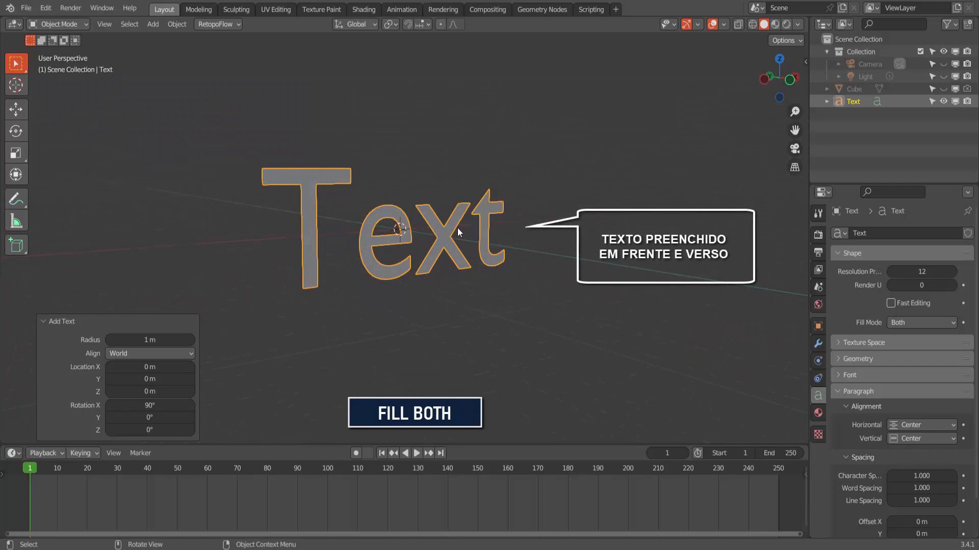
middle_drag(420, 286, 635, 286)
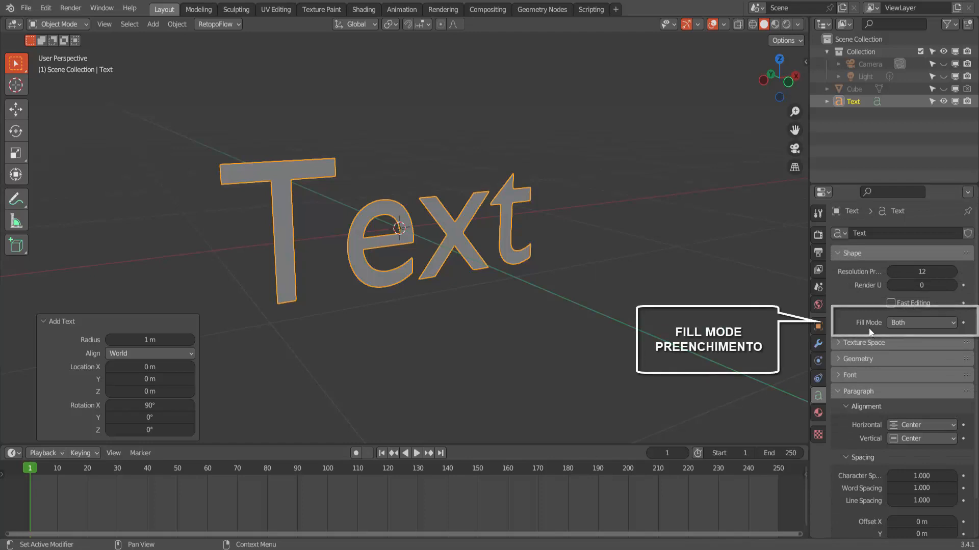
click(916, 323)
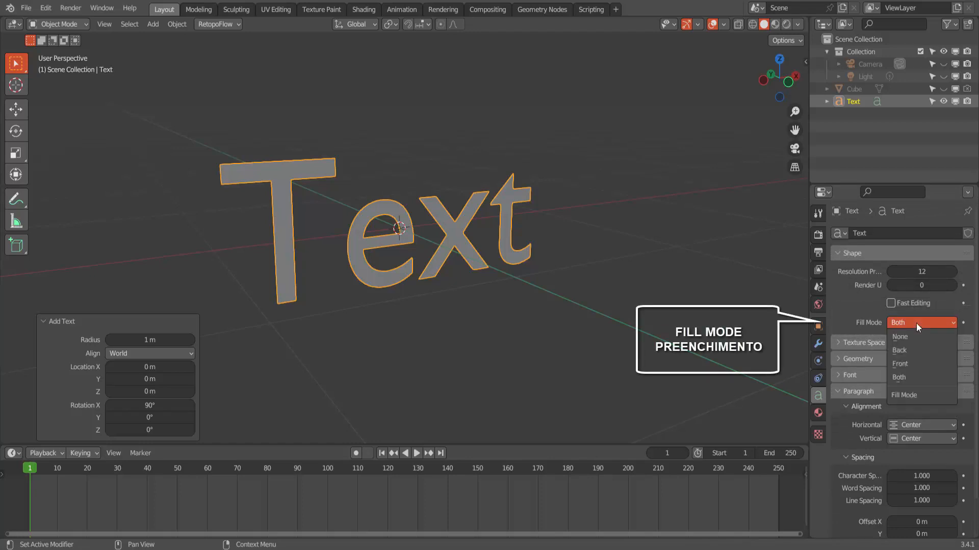
click(910, 336)
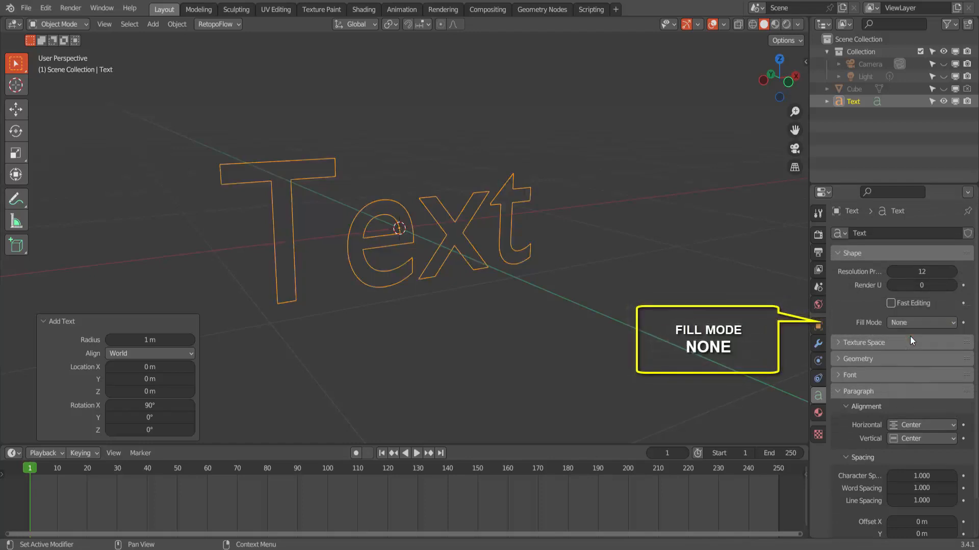
mouse_move(650, 258)
middle_down()
mouse_move(632, 253)
mouse_move(624, 226)
mouse_move(683, 258)
mouse_move(644, 258)
mouse_move(655, 243)
mouse_move(655, 260)
middle_up()
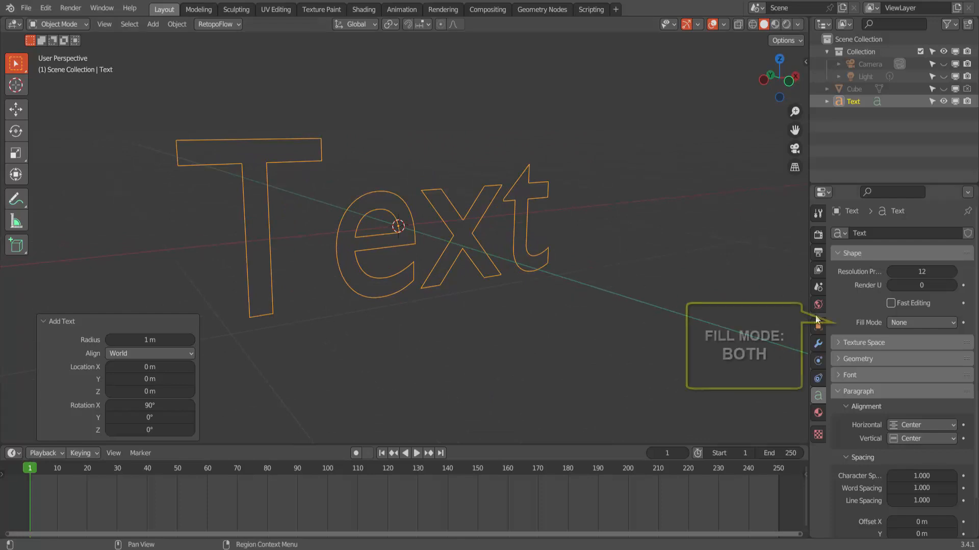
click(888, 323)
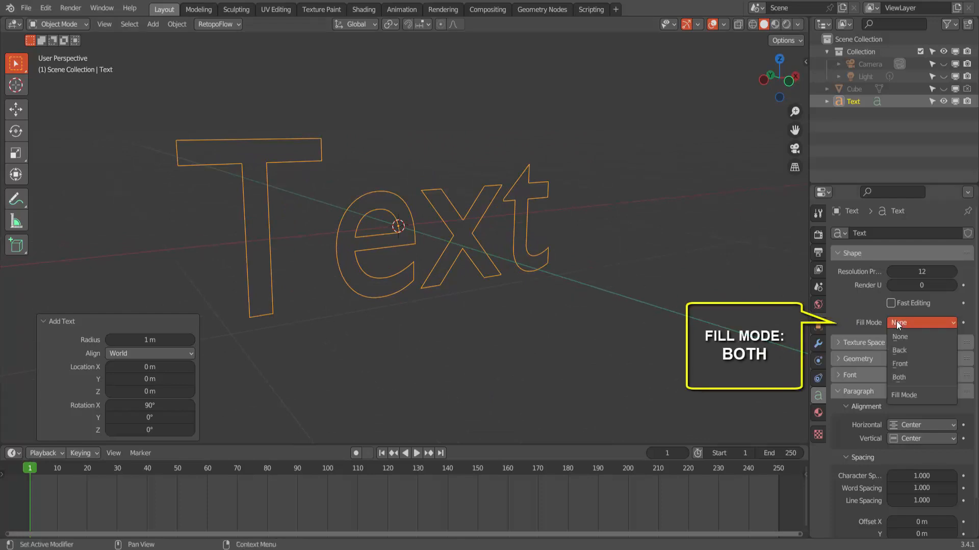
click(896, 378)
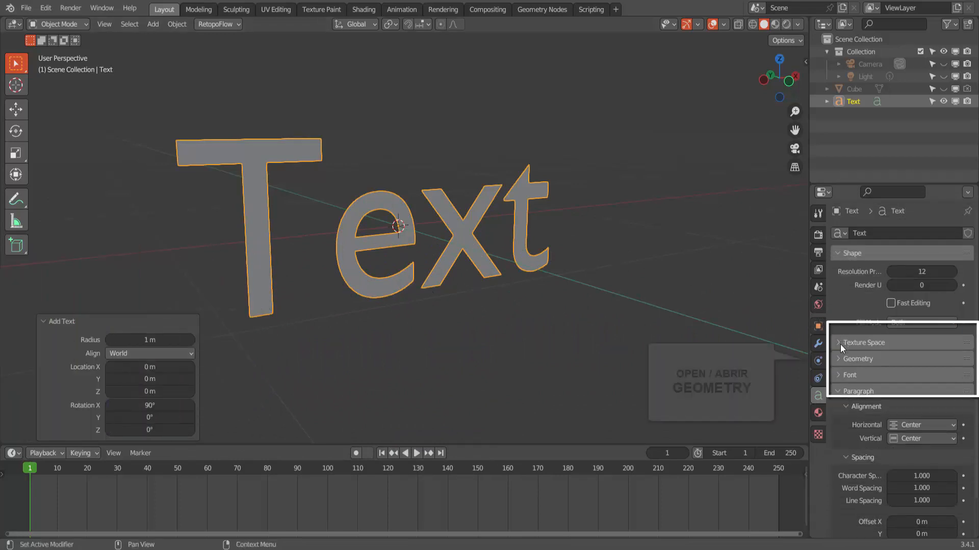
Expand the text's geometry settings and set its extrusion to 0.09 m.
click(838, 358)
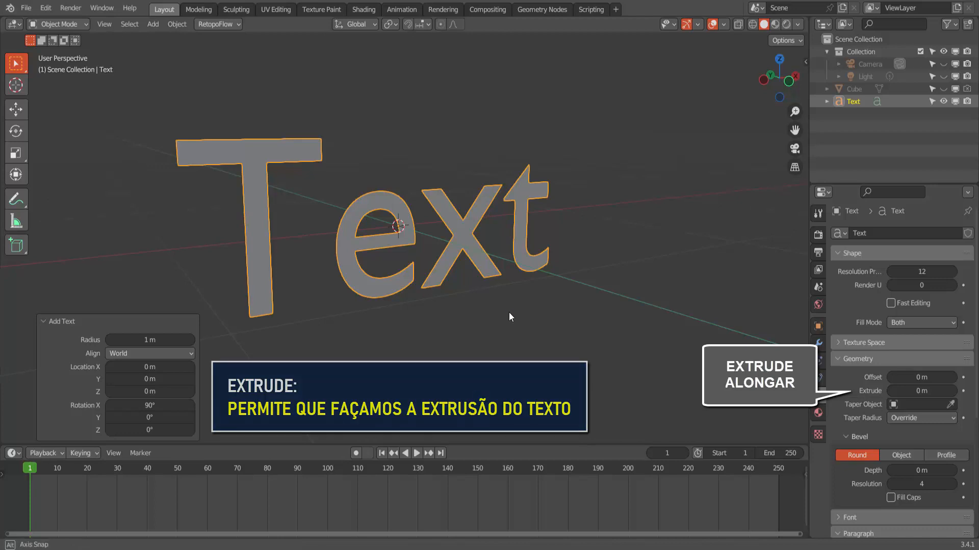
middle_drag(508, 312, 532, 312)
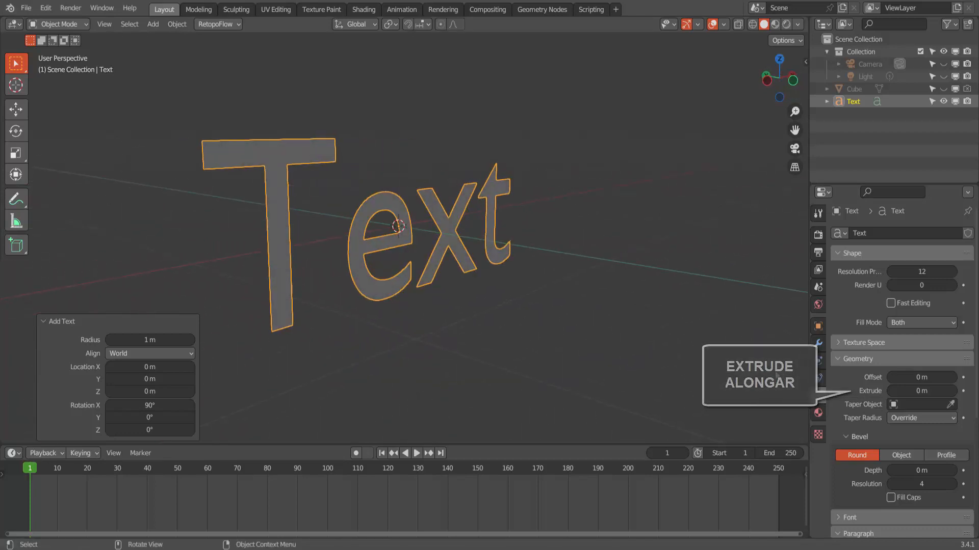
drag(931, 392, 947, 392)
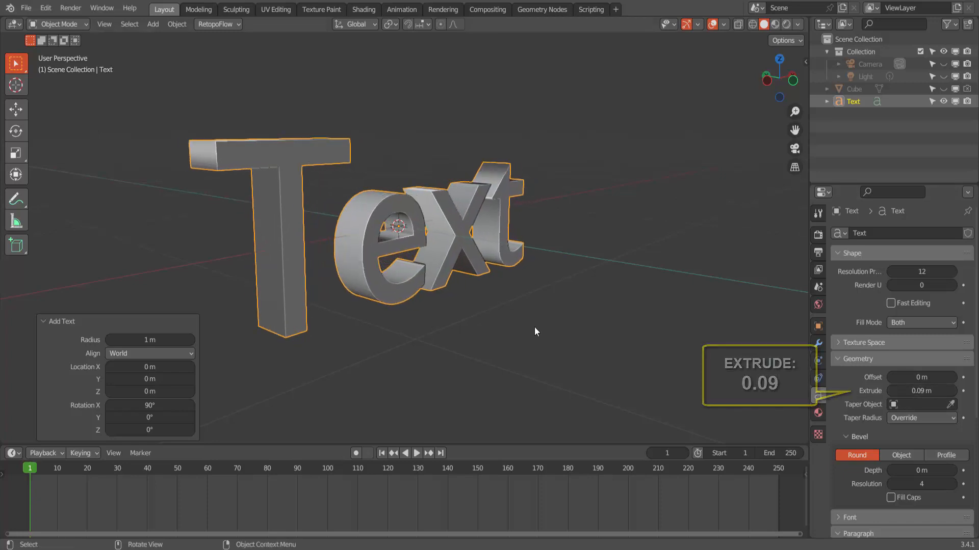
Set the extruded text's fill mode to Front.
middle_drag(536, 333, 497, 309)
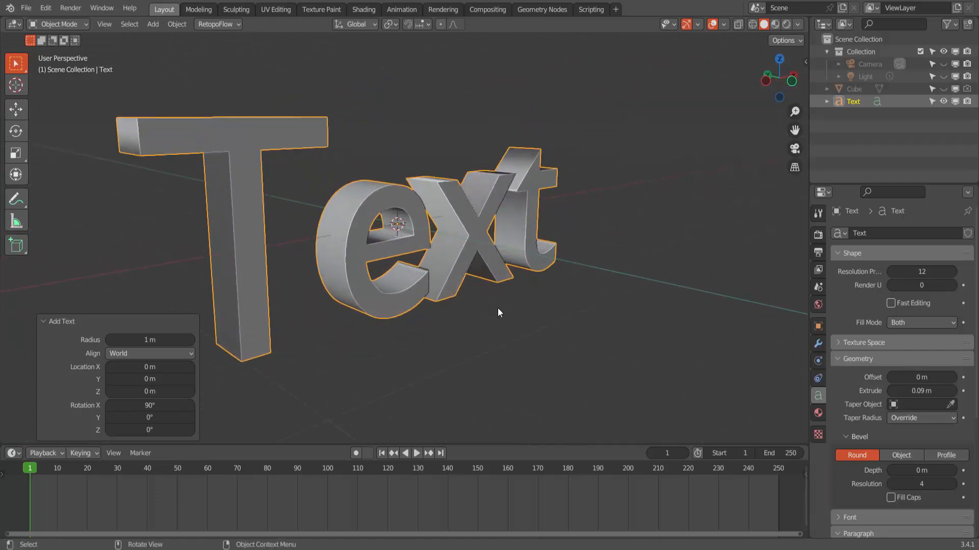
middle_drag(524, 248, 511, 237)
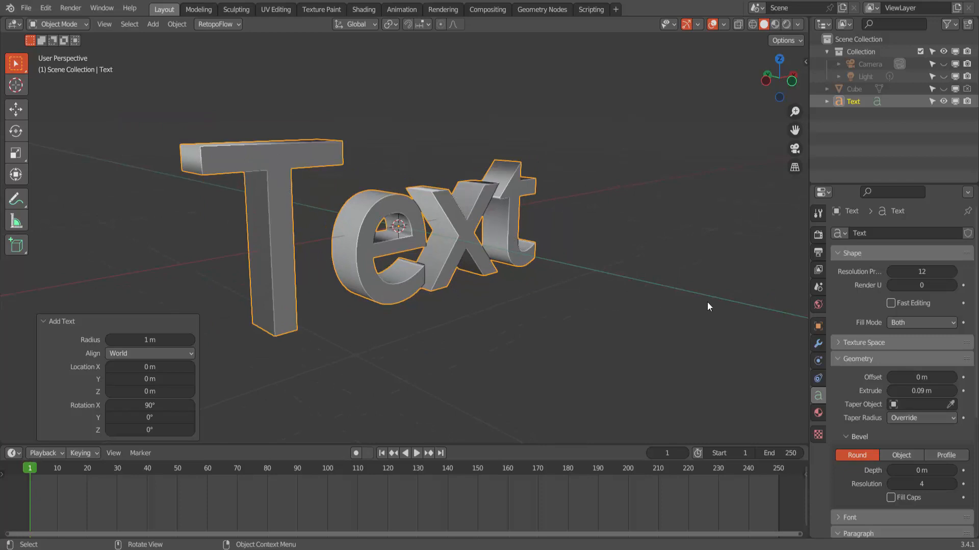
click(899, 323)
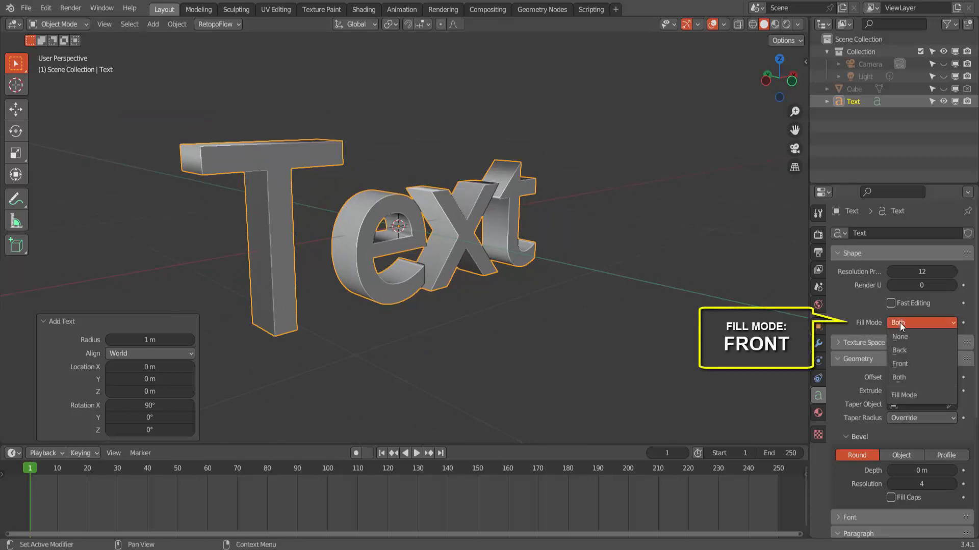
click(908, 363)
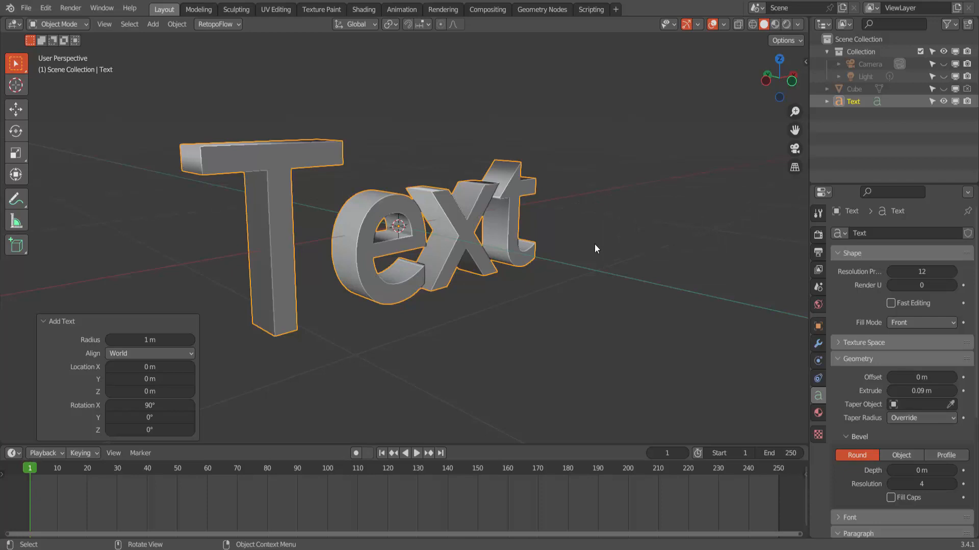
Set the extruded text's fill mode to Back and inspect the letters from another angle.
mouse_move(594, 245)
middle_down()
mouse_move(607, 259)
mouse_move(684, 256)
mouse_move(718, 237)
mouse_move(727, 202)
mouse_move(751, 216)
mouse_move(742, 233)
mouse_move(713, 243)
mouse_move(598, 240)
middle_up()
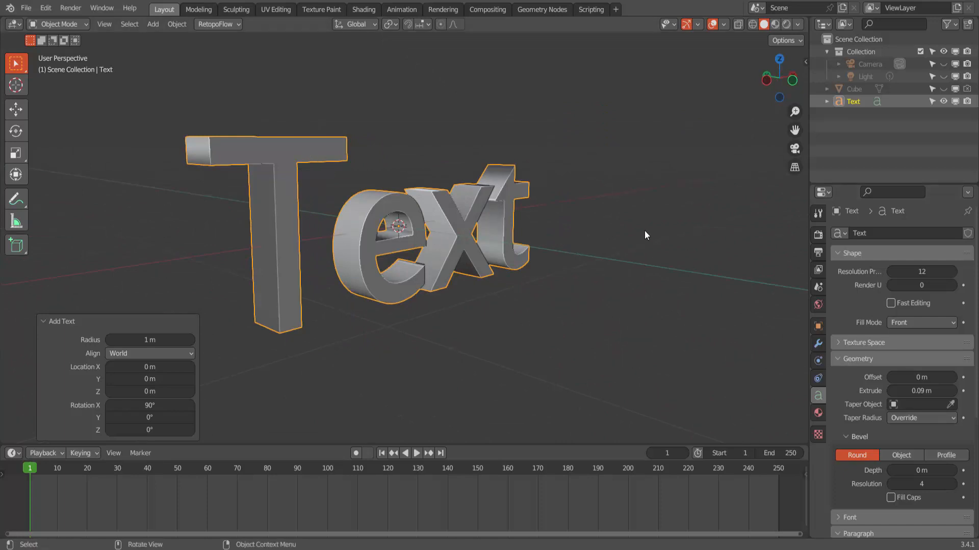
click(903, 321)
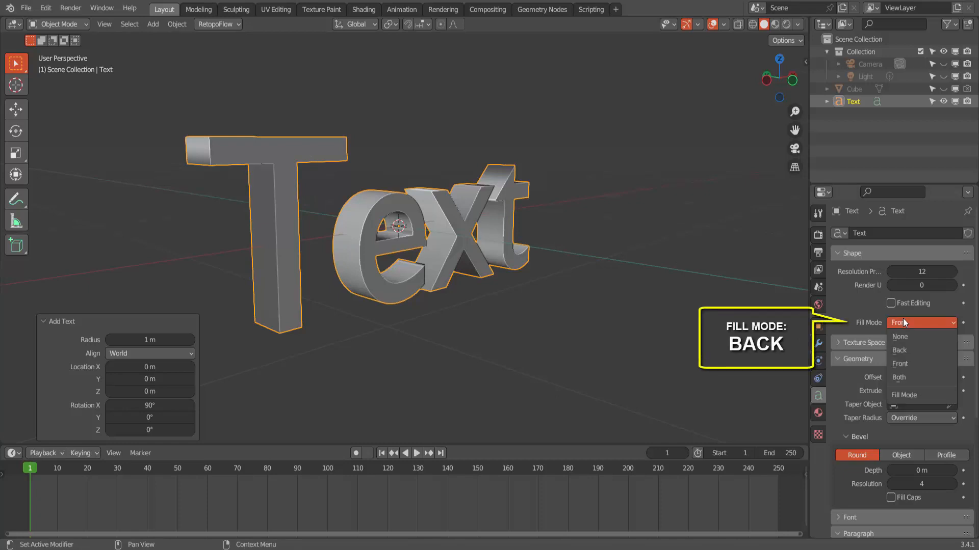
click(899, 350)
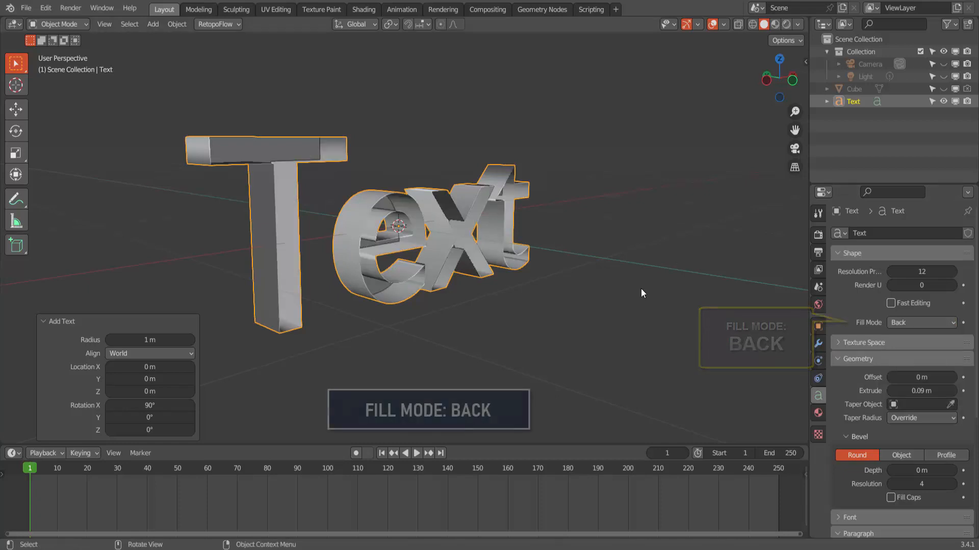
middle_drag(627, 289, 556, 211)
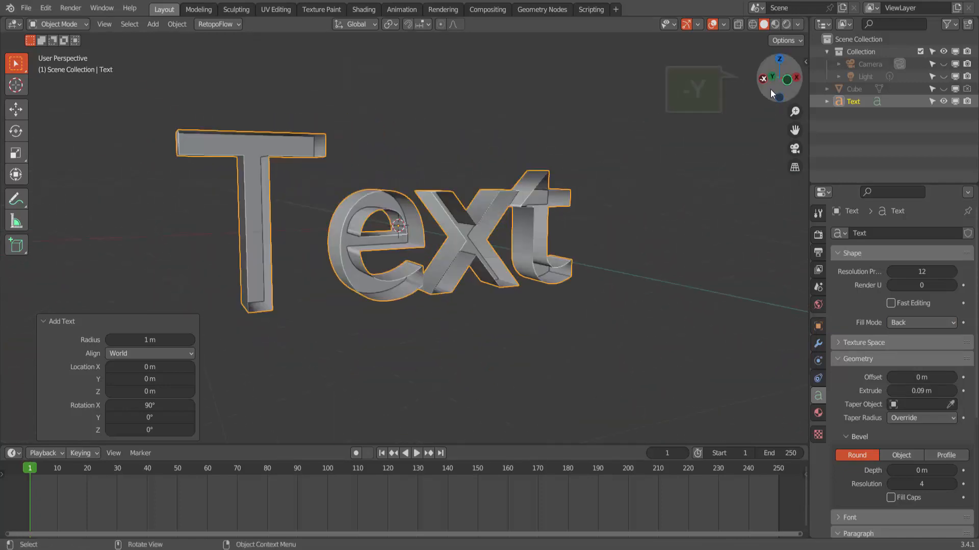
Switch to the front view, put the text object in Edit Mode and erase all of its letters.
click(786, 81)
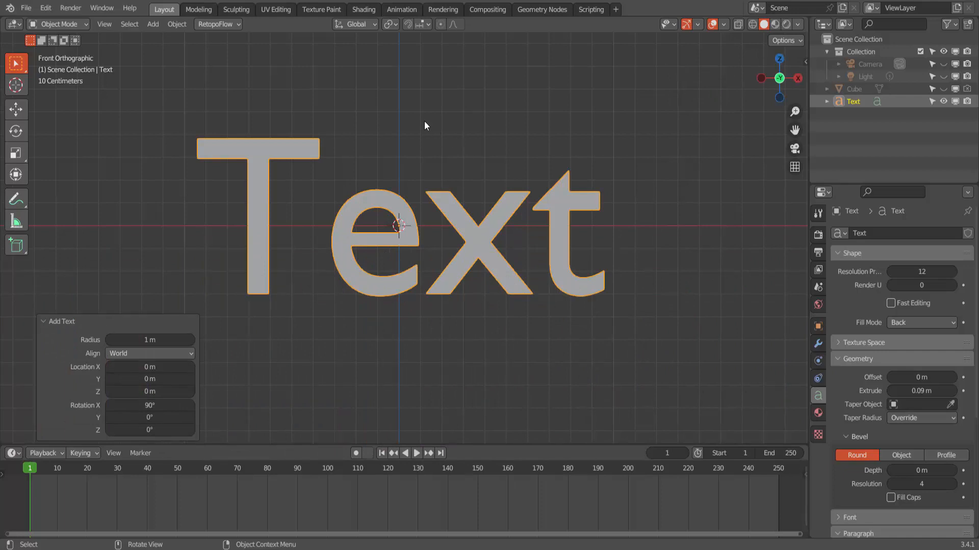
click(60, 26)
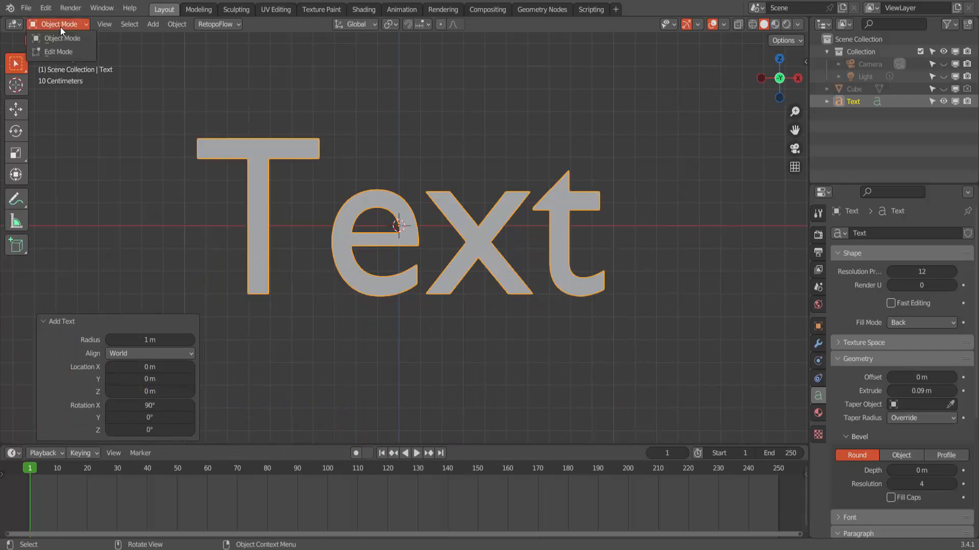
click(60, 51)
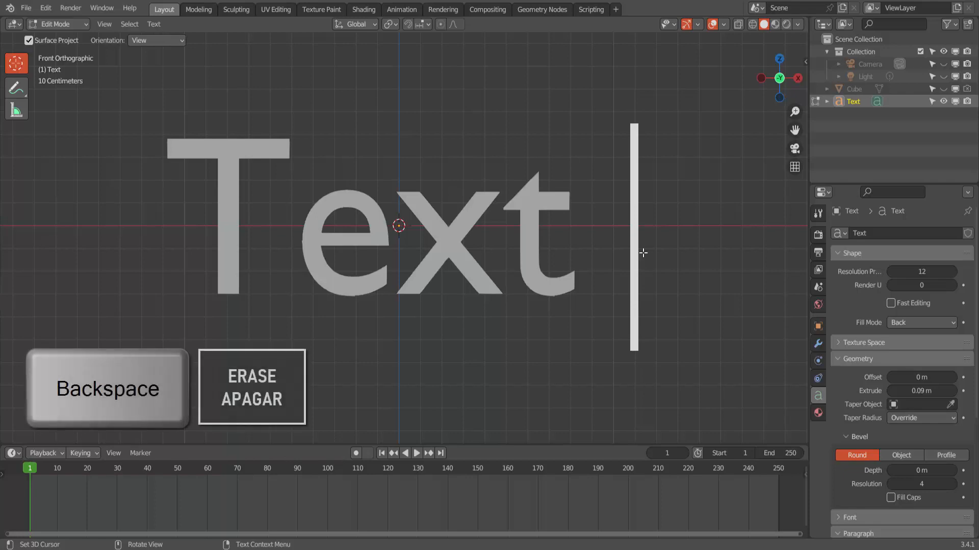
key(BackSpace)
key(BackSpace)
key(BackSpace)
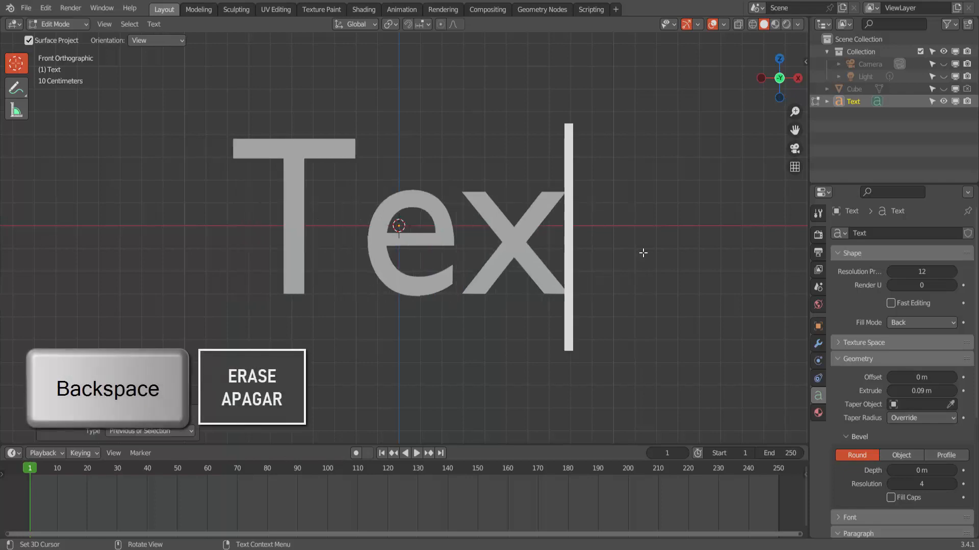
key(BackSpace)
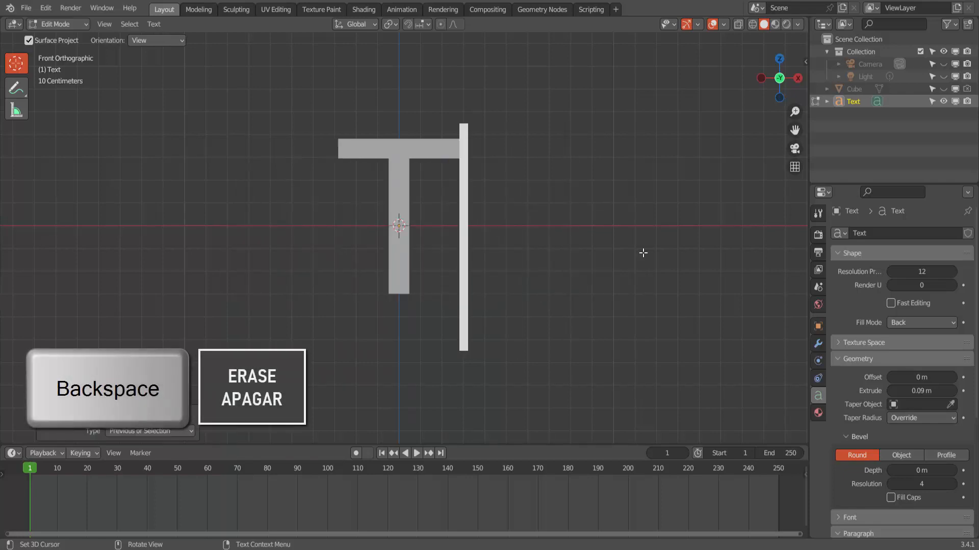
key(BackSpace)
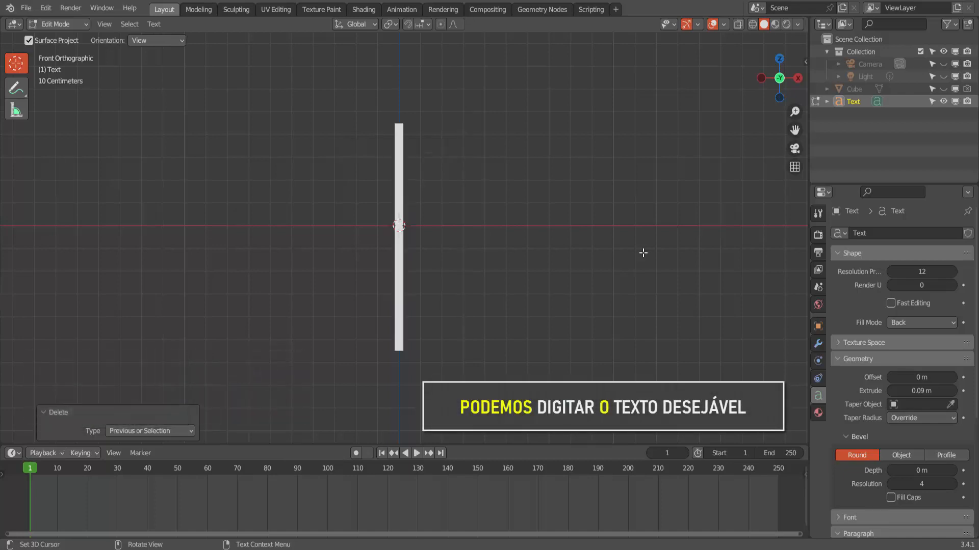
Enter "texto" as the text object's new content and return to Object Mode.
text(tex)
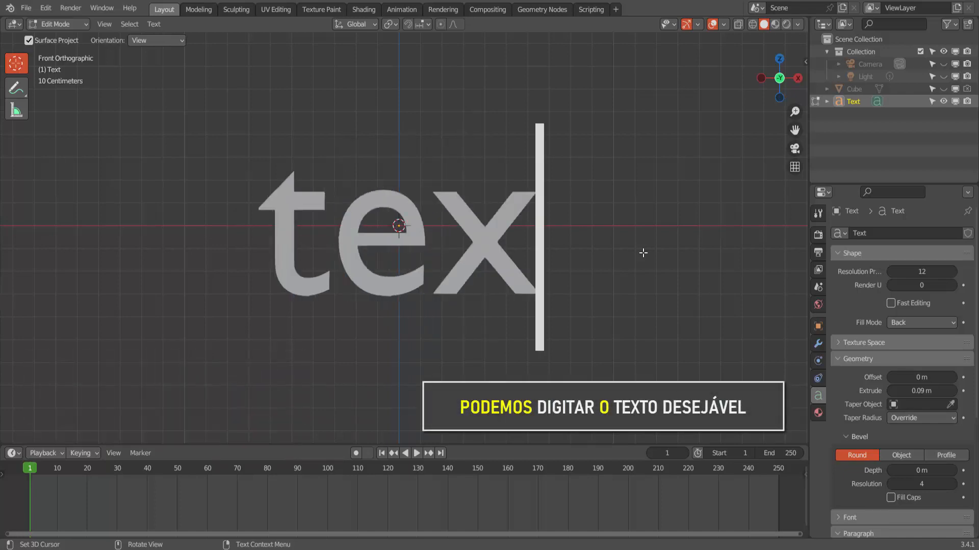
text(to)
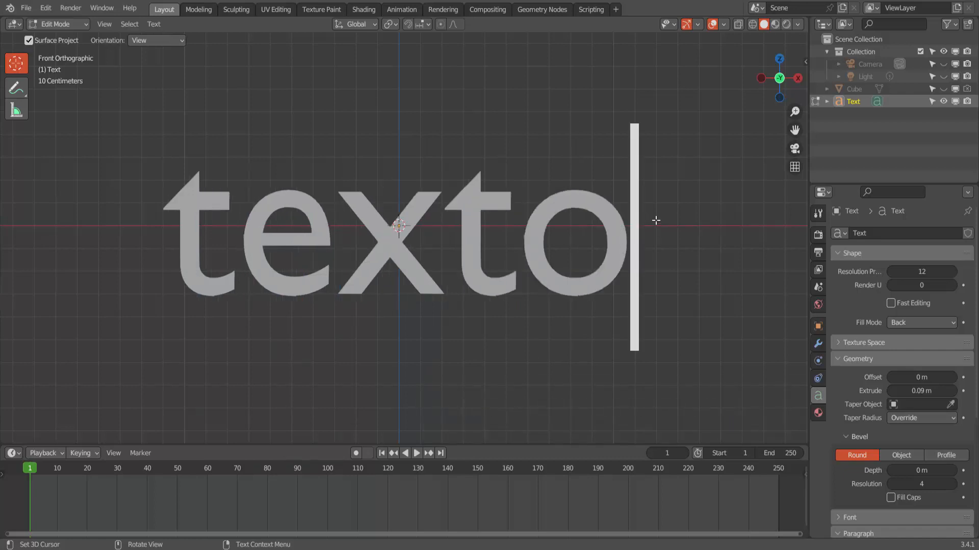
click(67, 28)
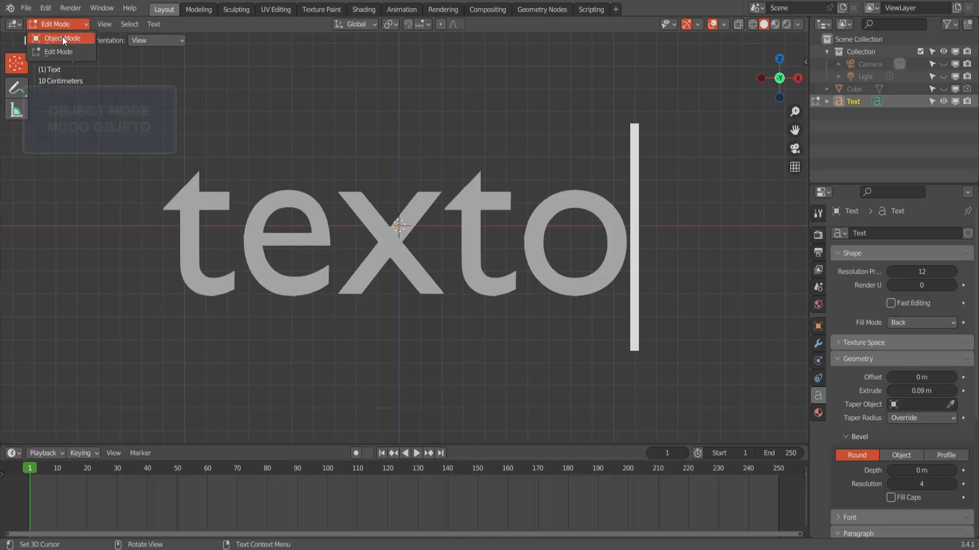
click(60, 39)
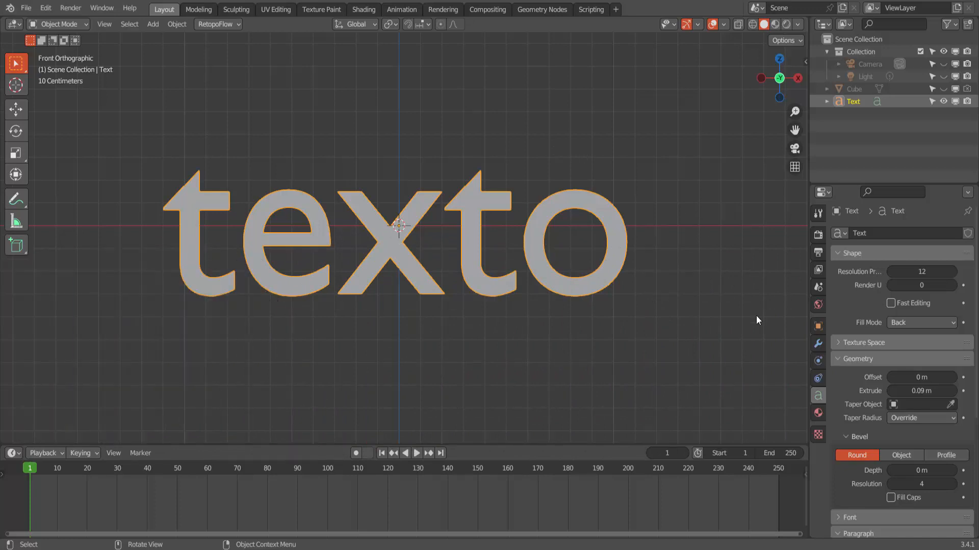
Widen the text's properties area and adjust the paragraph character spacing to 1.100.
scroll(839, 381, down, 8)
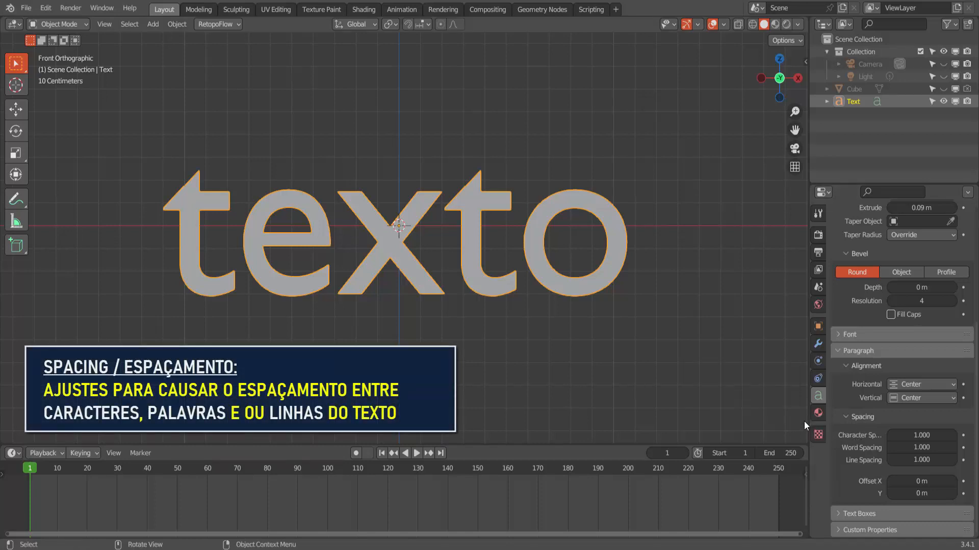
drag(807, 415, 745, 413)
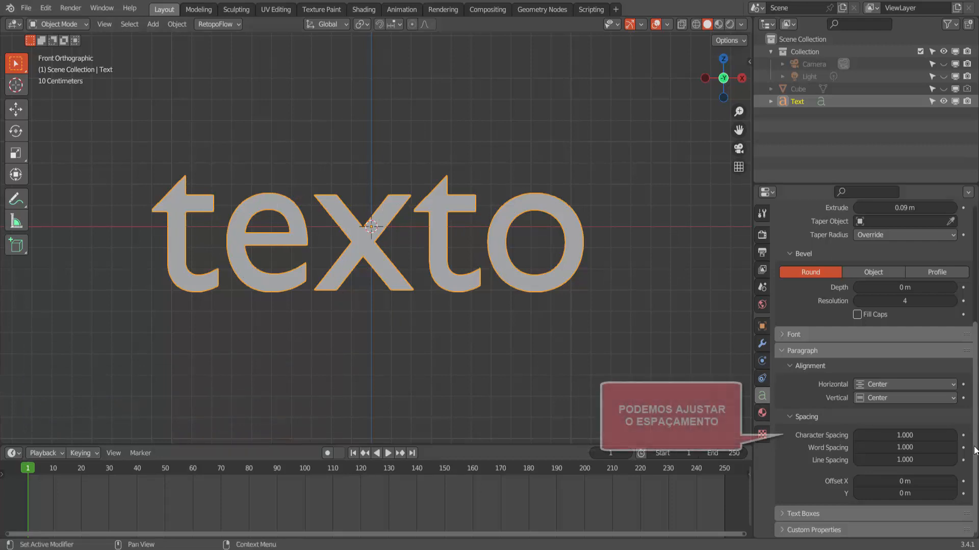
drag(956, 440, 861, 440)
click(858, 435)
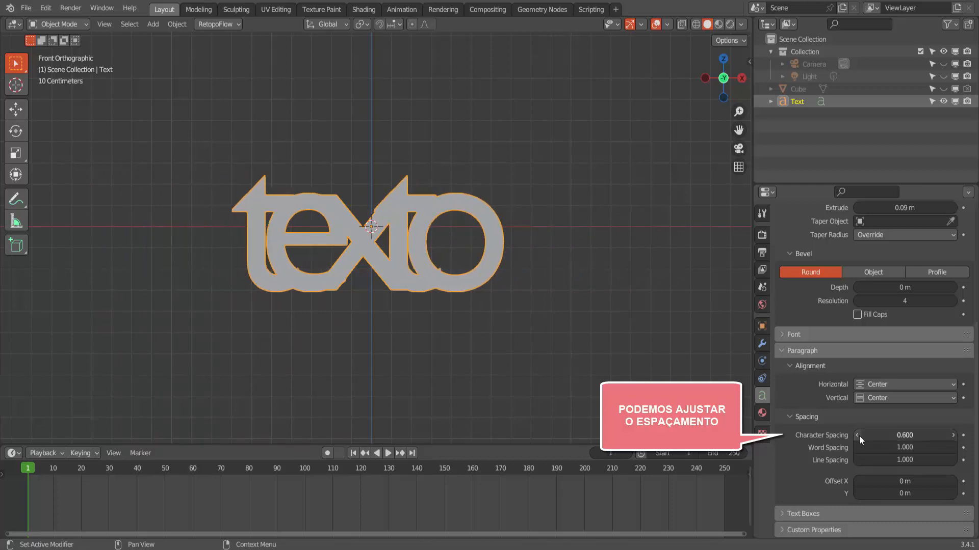
click(858, 436)
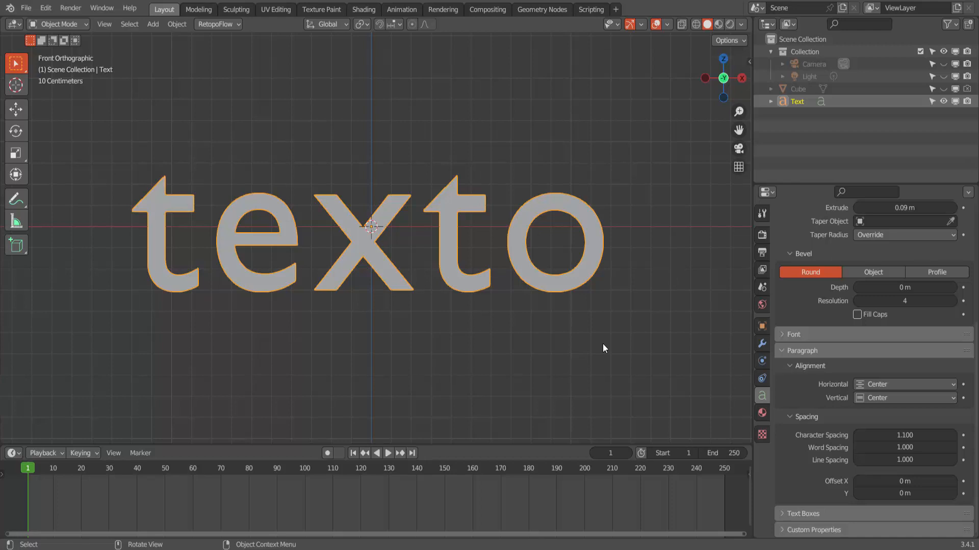
Expand the font settings and load Agency FB Bold from the Windows fonts folder as the text's Regular font.
click(784, 335)
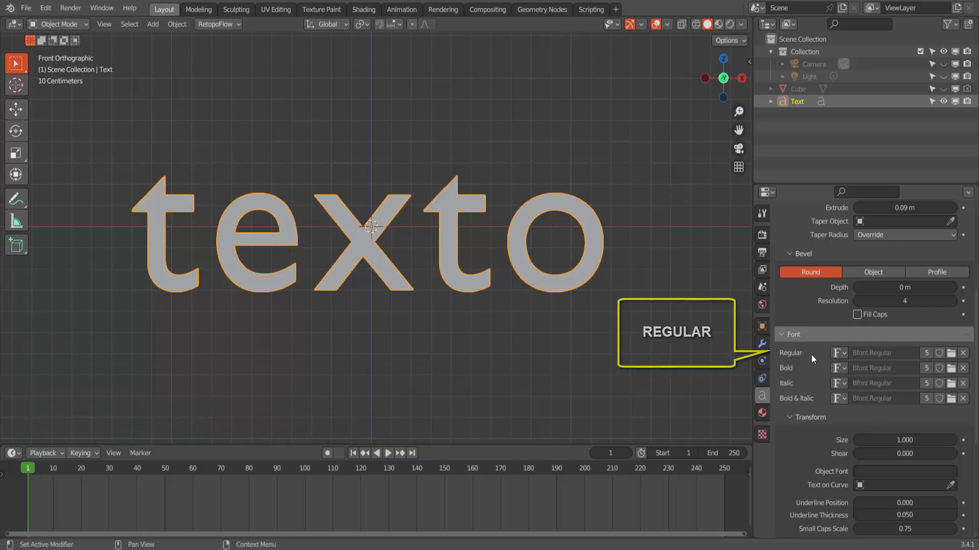
click(952, 354)
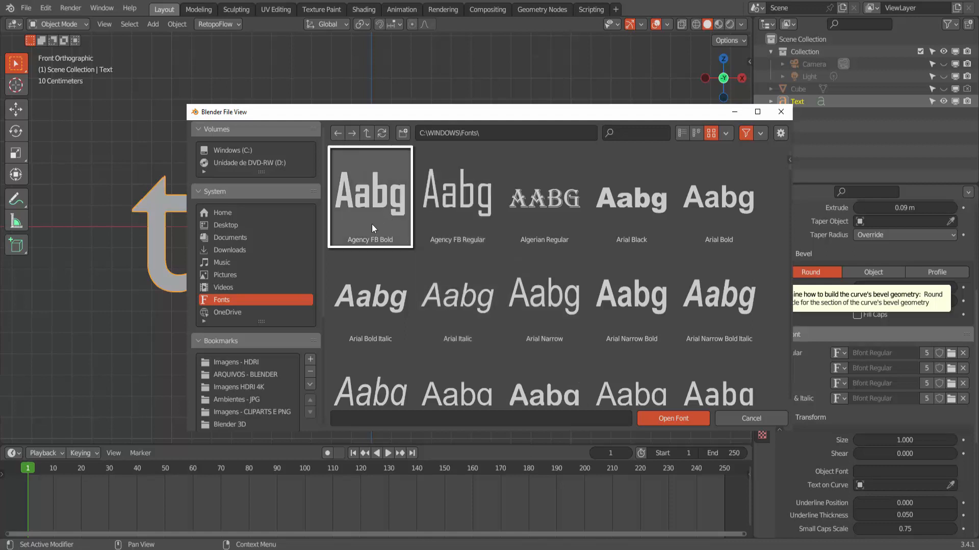
click(359, 200)
click(674, 417)
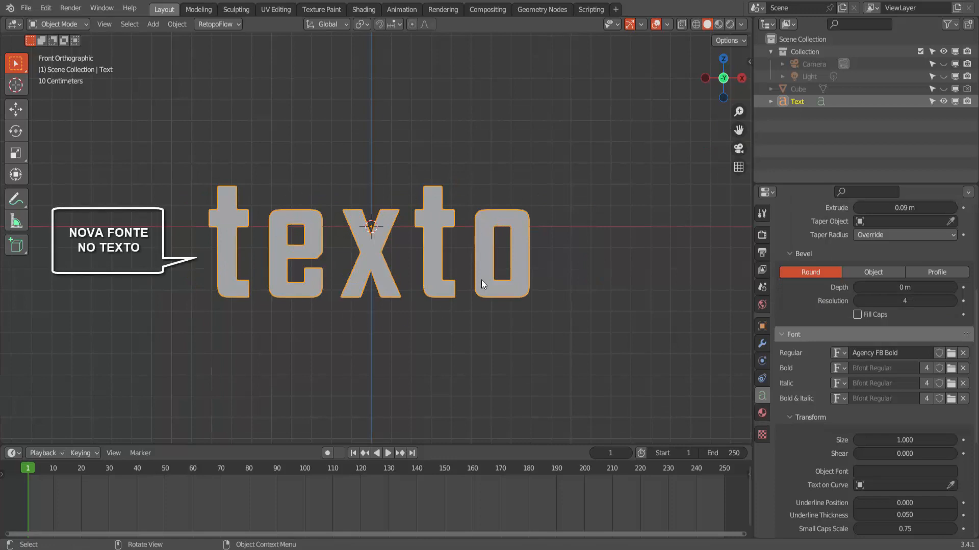
Try the None fill mode on the extruded "texto" and check the letters at an angle and from the front.
scroll(831, 359, up, 2)
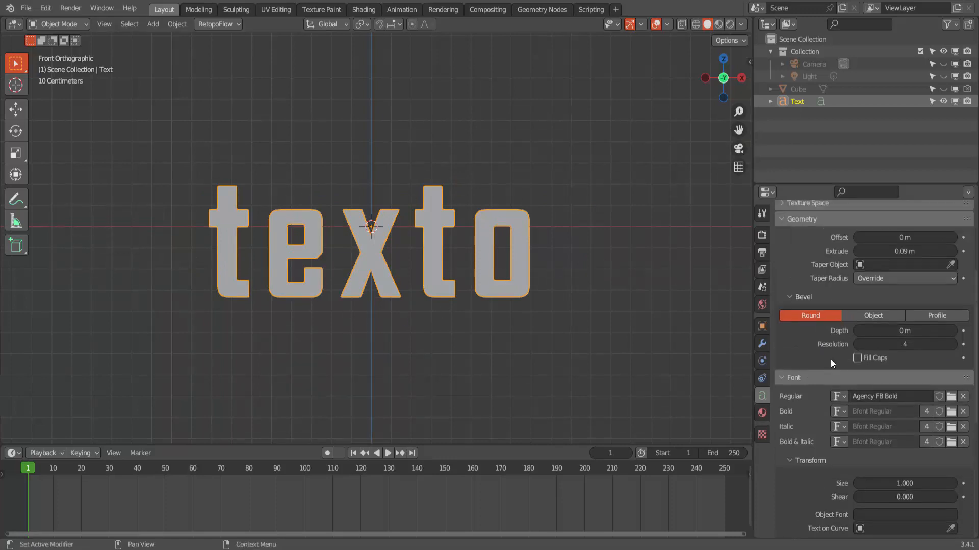
scroll(830, 359, up, 7)
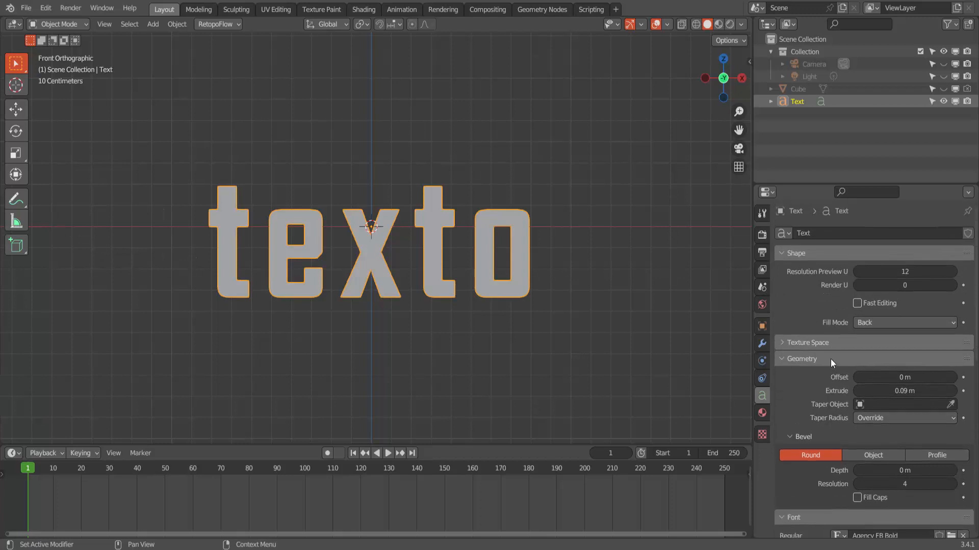
click(880, 324)
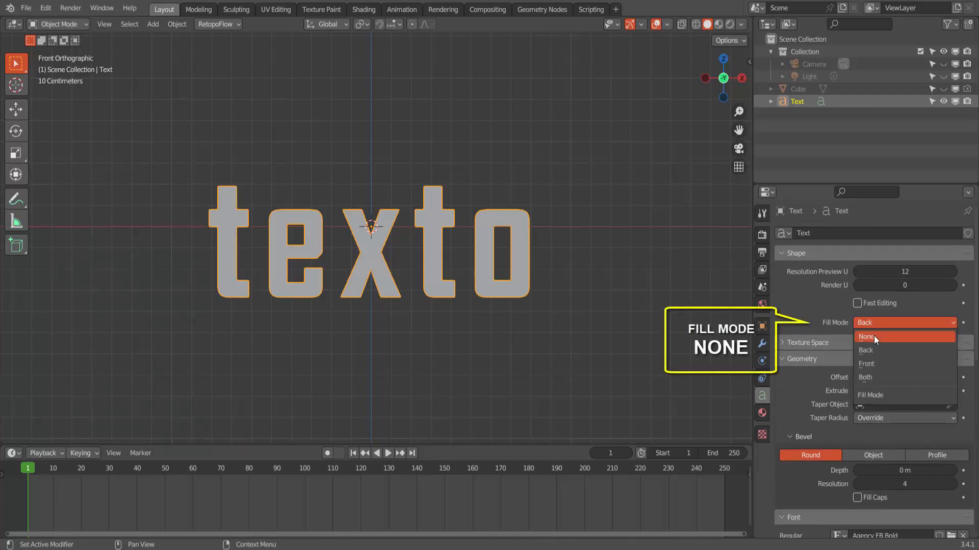
click(874, 336)
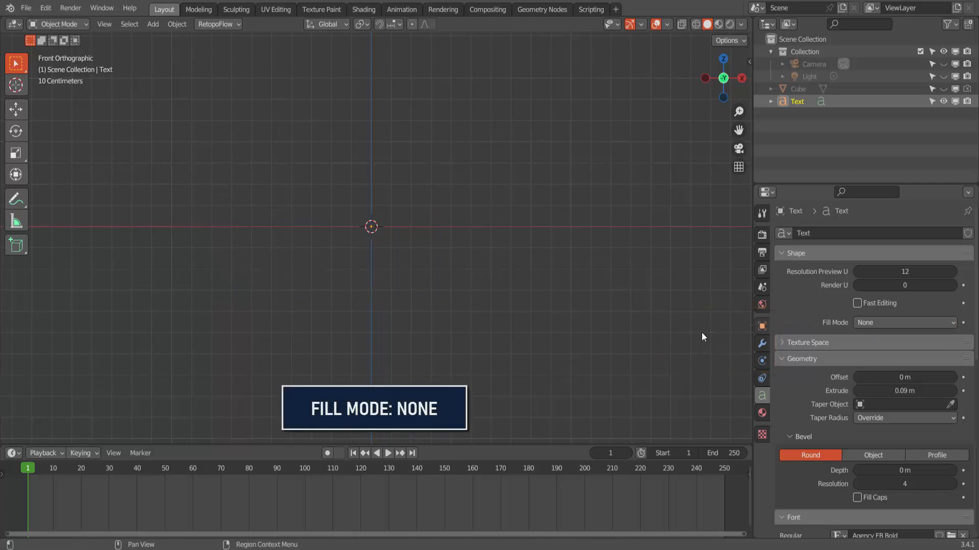
mouse_move(701, 332)
middle_down()
mouse_move(665, 333)
mouse_move(709, 348)
mouse_move(703, 337)
middle_up()
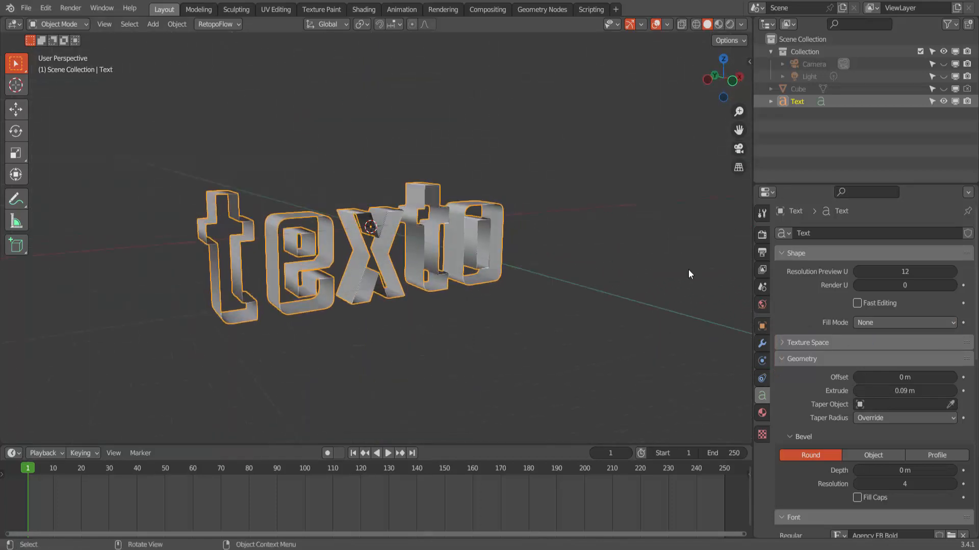
click(732, 78)
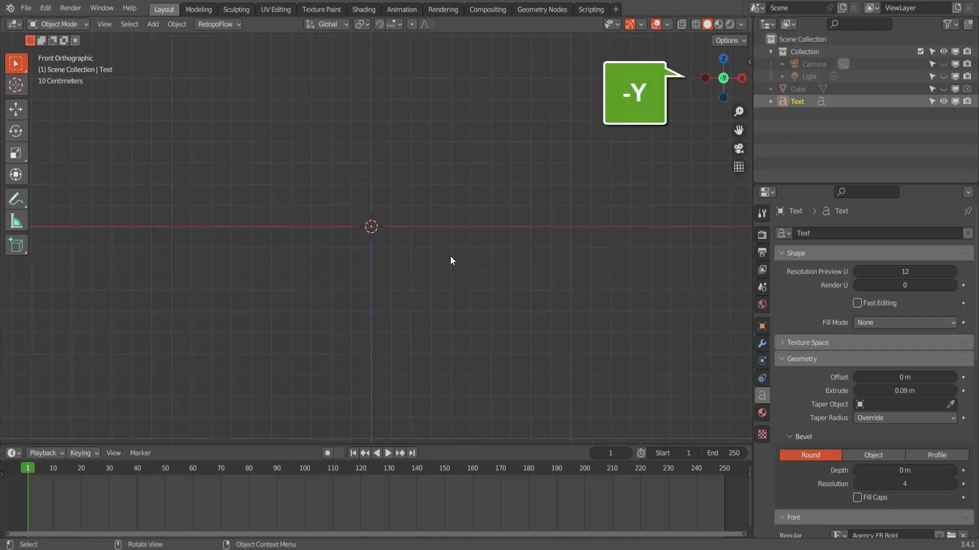
Set the text's fill mode to Both and view the filled letters up close at an angle.
click(881, 322)
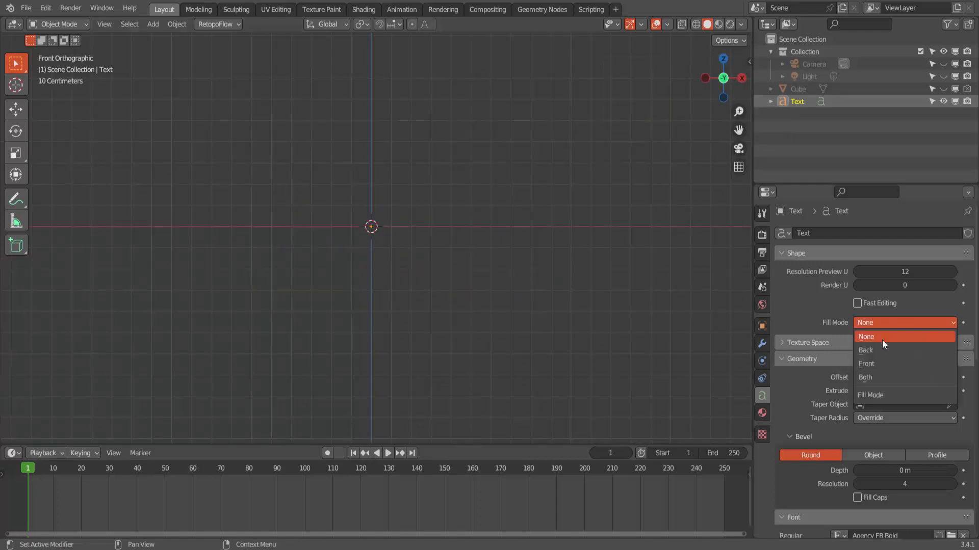
click(870, 376)
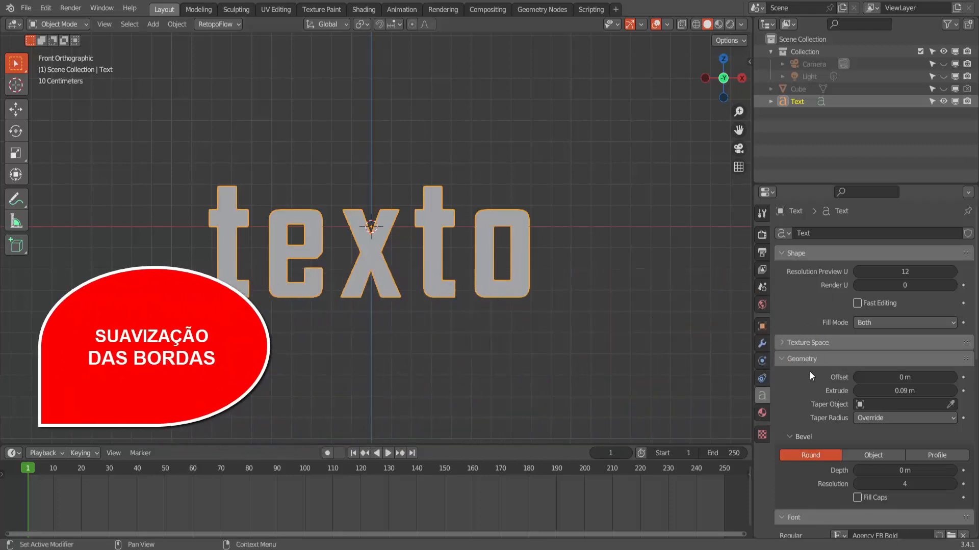
scroll(264, 296, up, 4)
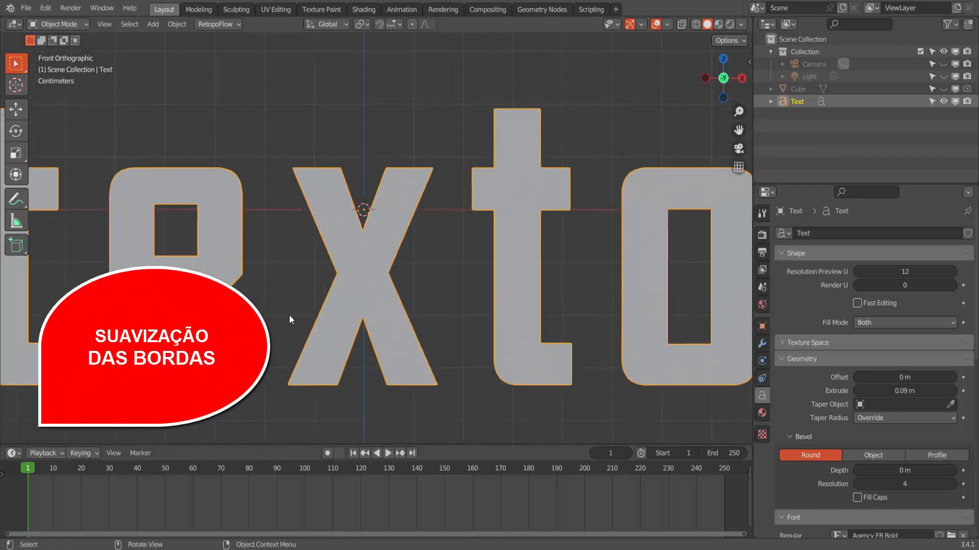
middle_drag(264, 293, 345, 341)
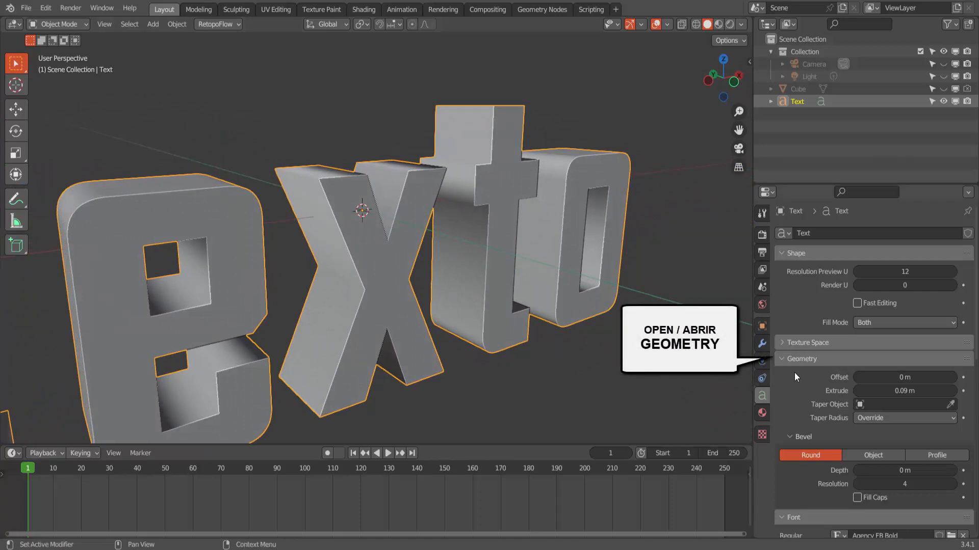
Give the letters a round bevel with a depth of 0.01 m and a resolution of 5.
scroll(795, 365, down, 6)
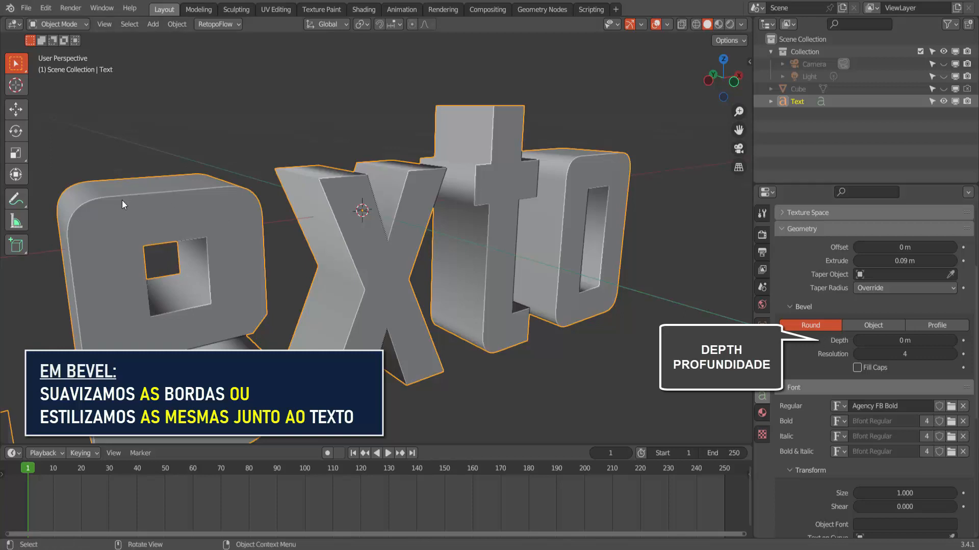
click(953, 340)
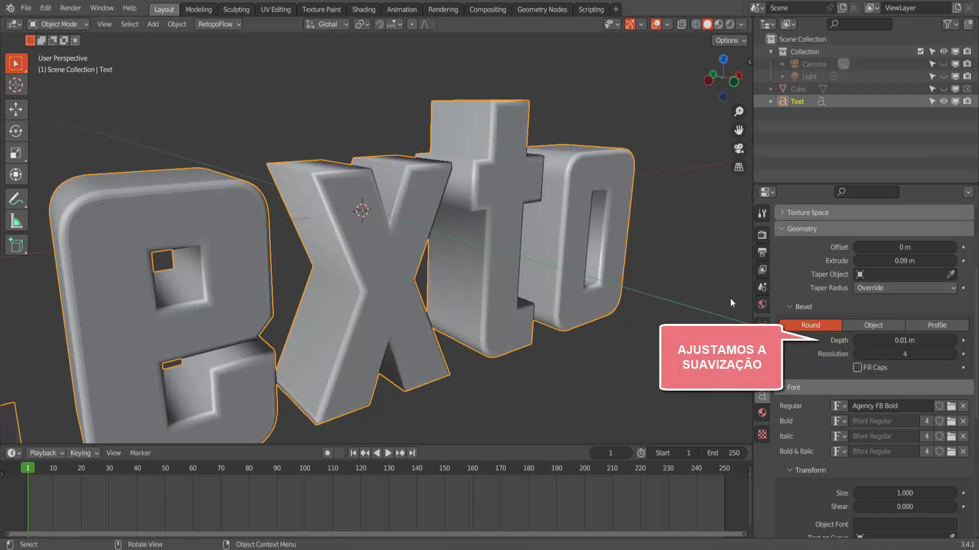
click(953, 354)
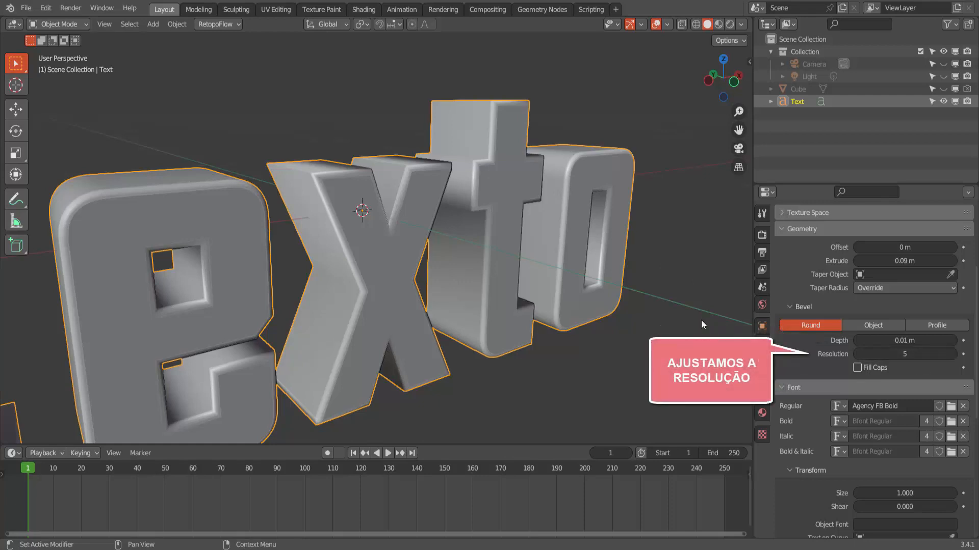
Try a bevel depth of 0.02 m and inspect the rounded edges on the whole word.
click(953, 341)
scroll(383, 295, down, 4)
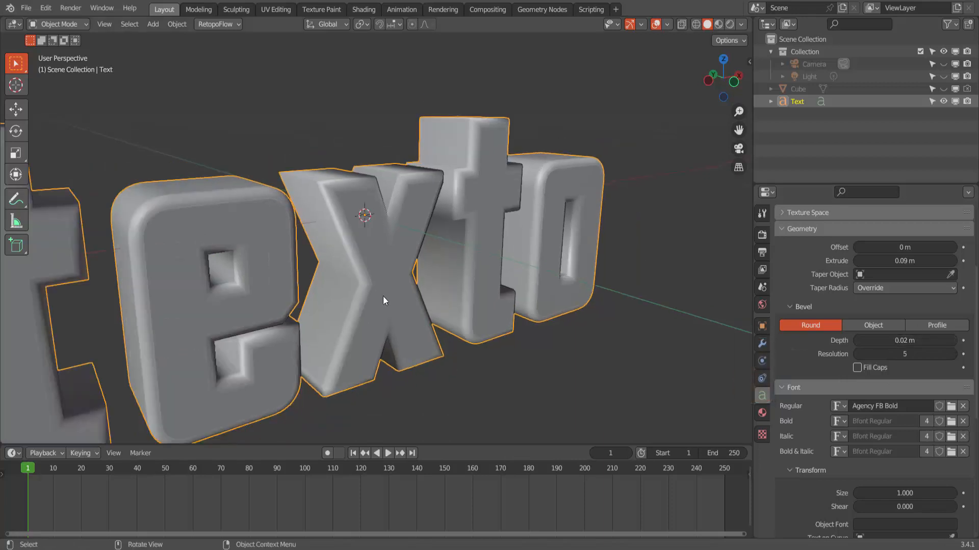
scroll(302, 243, up, 2)
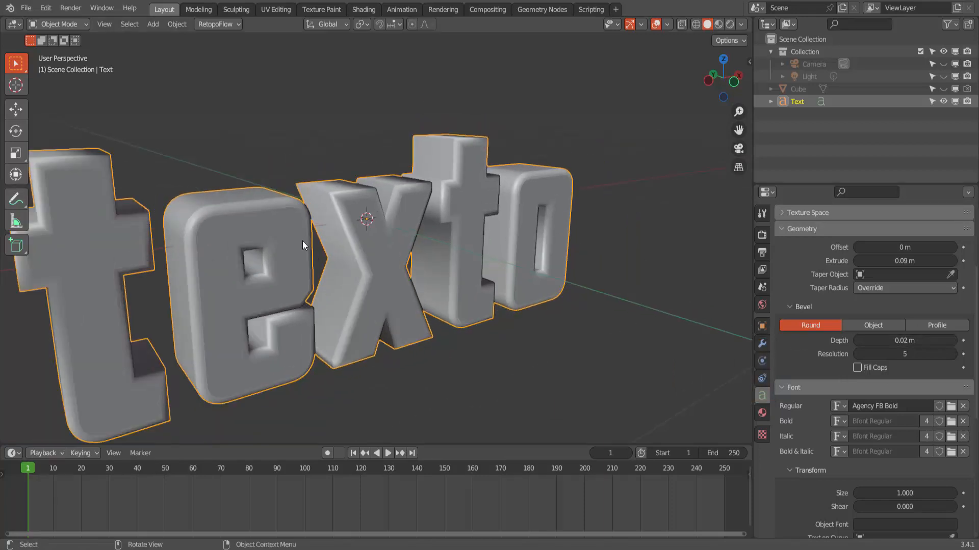
scroll(390, 219, down, 2)
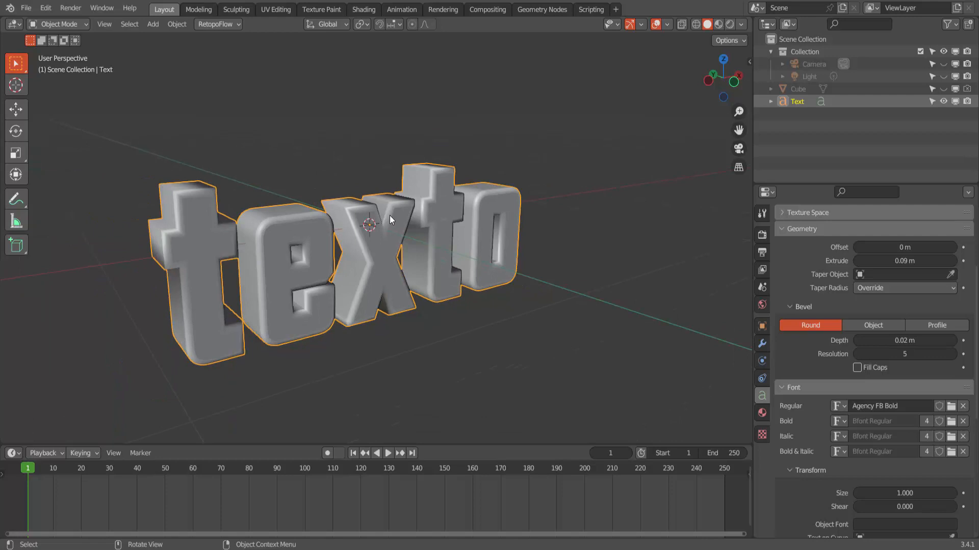
Set the bevel depth back to 0.01 m and its resolution to 6.
click(861, 341)
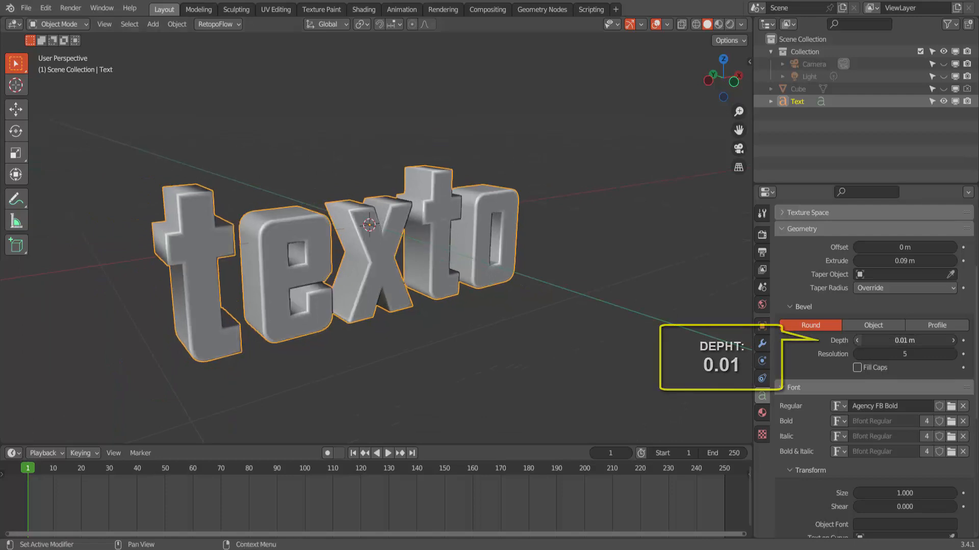
click(952, 355)
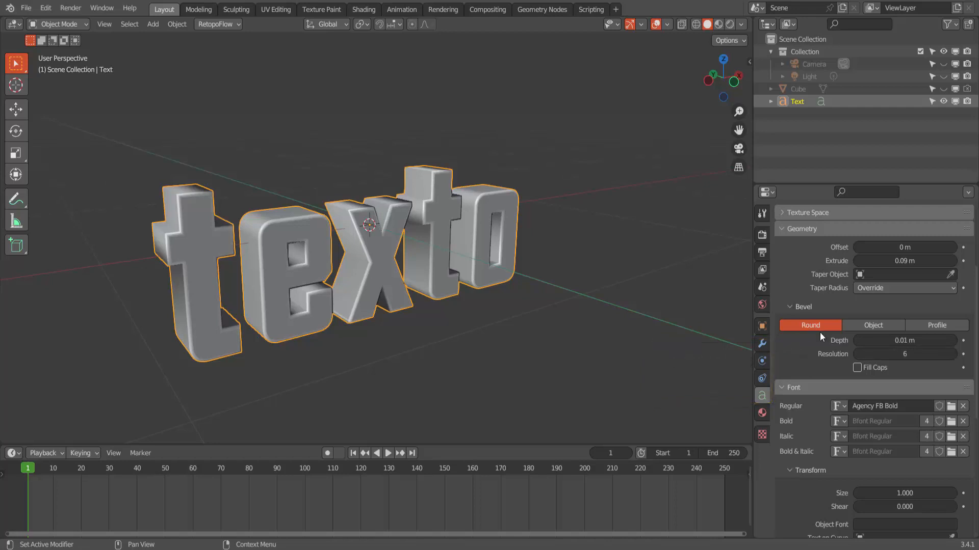
Switch the text's bevel type to Object for comparison and set it to Profile.
click(867, 326)
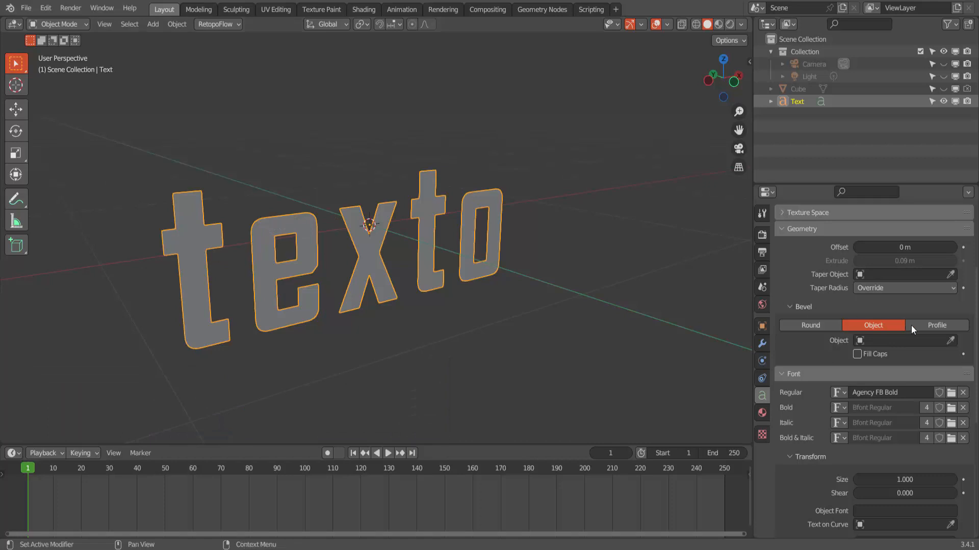
click(935, 323)
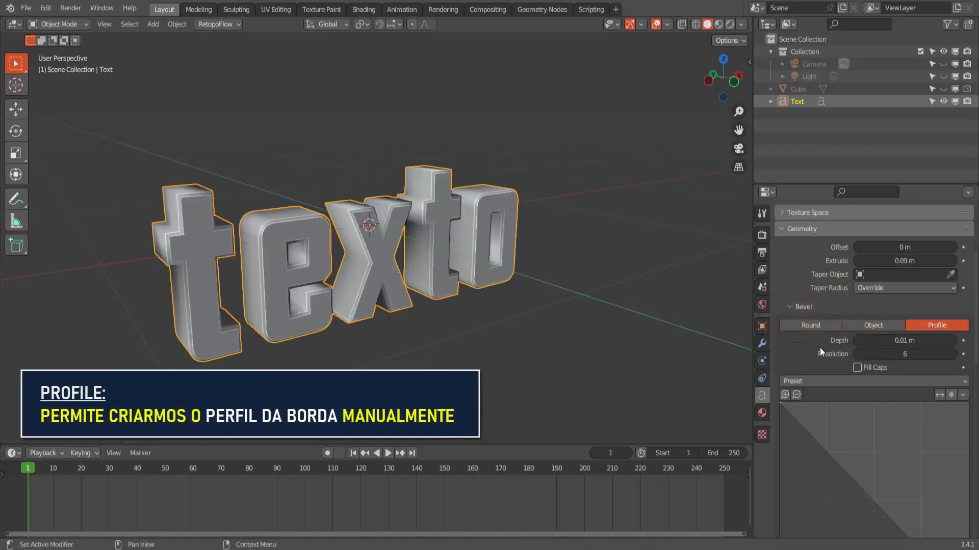
scroll(288, 185, up, 3)
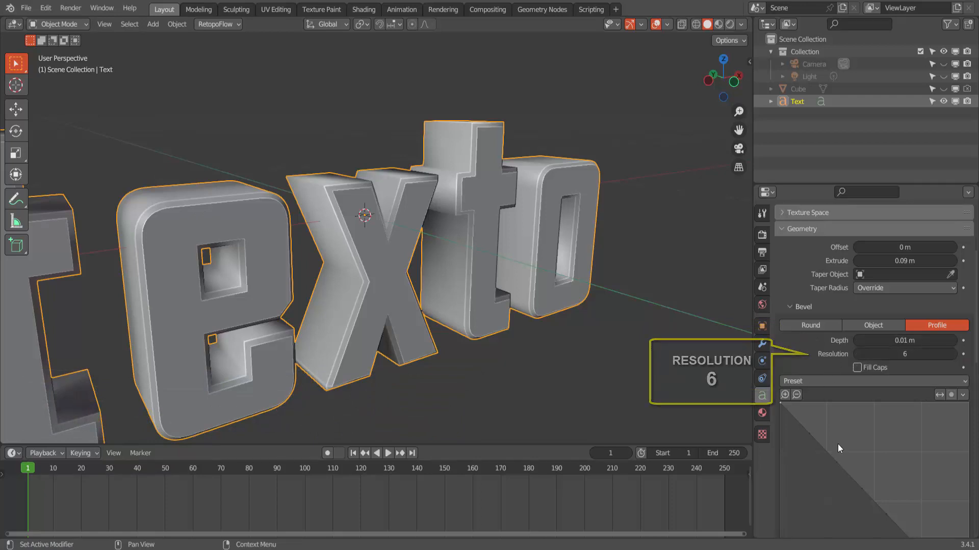
Shape the bevel profile into a wavy curve with three added control points and inspect the letter edges.
drag(840, 464, 864, 419)
drag(903, 452, 831, 463)
scroll(347, 219, down, 1)
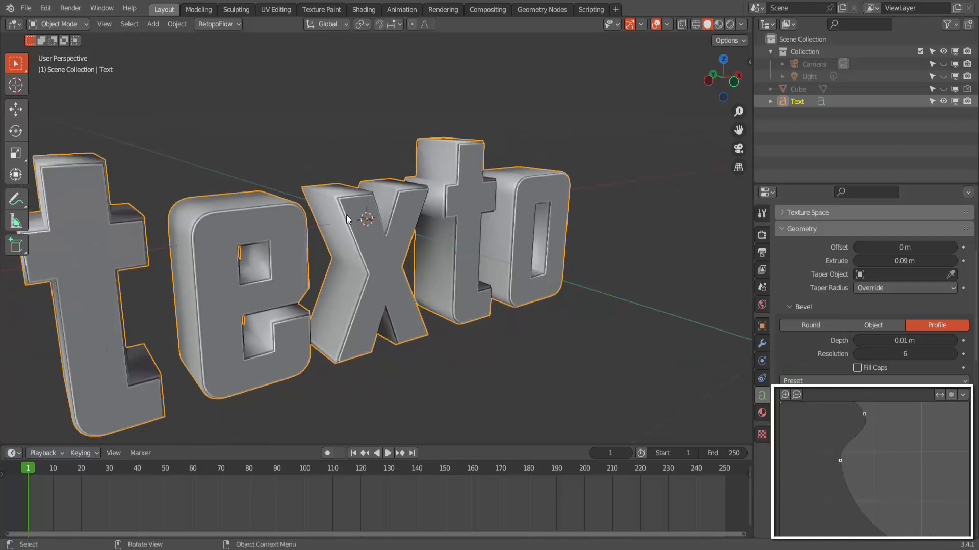
middle_drag(524, 275, 572, 280)
drag(860, 501, 882, 455)
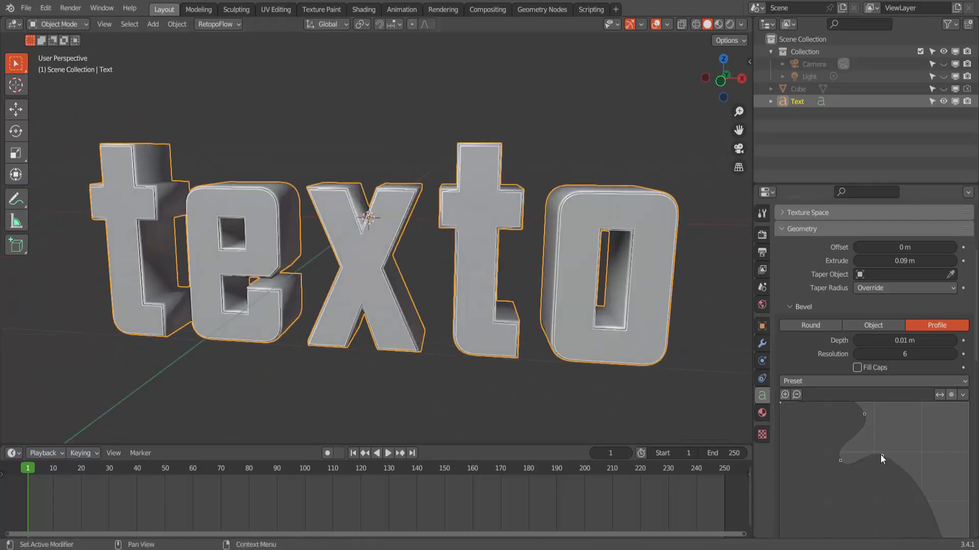
scroll(275, 258, up, 5)
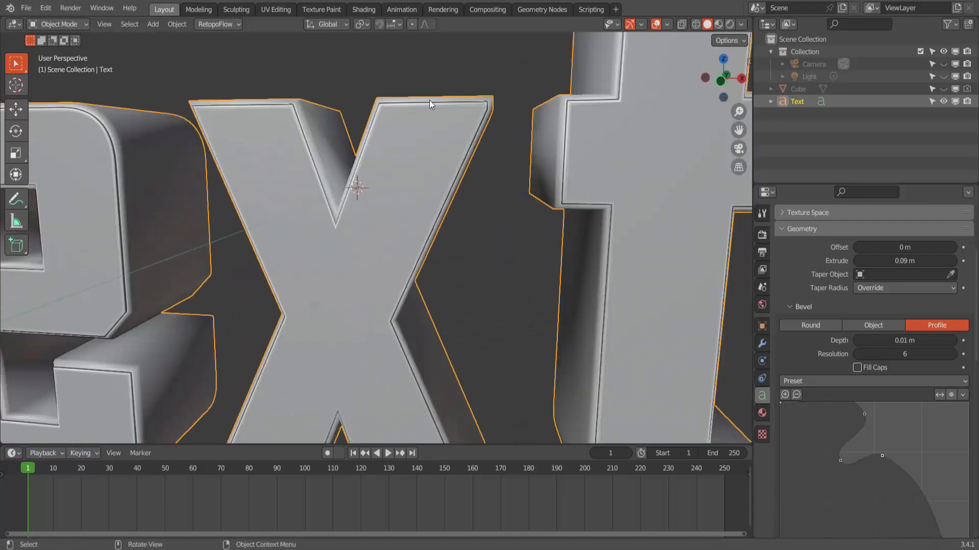
scroll(455, 238, down, 5)
middle_drag(439, 314, 492, 314)
Open the text object in Edit Mode and return it to Object Mode.
click(47, 24)
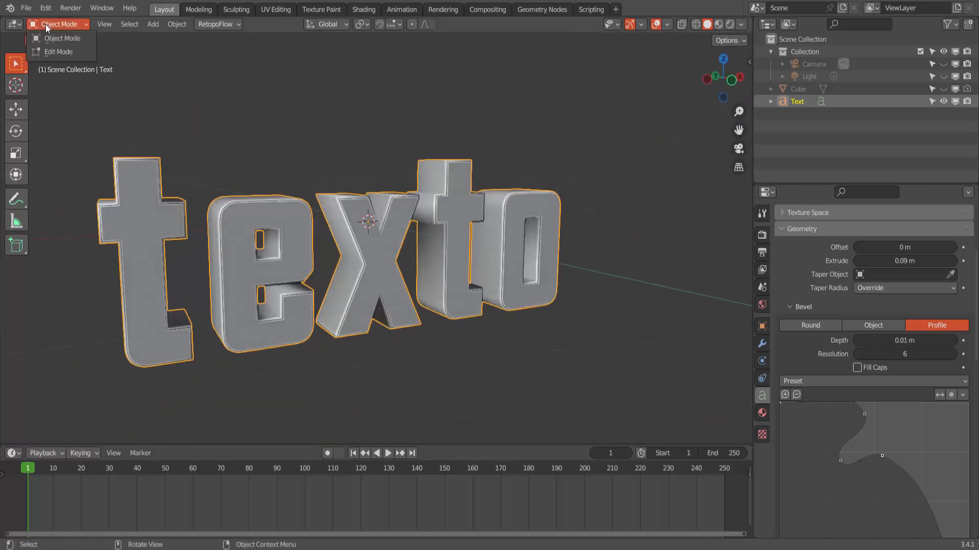
click(56, 52)
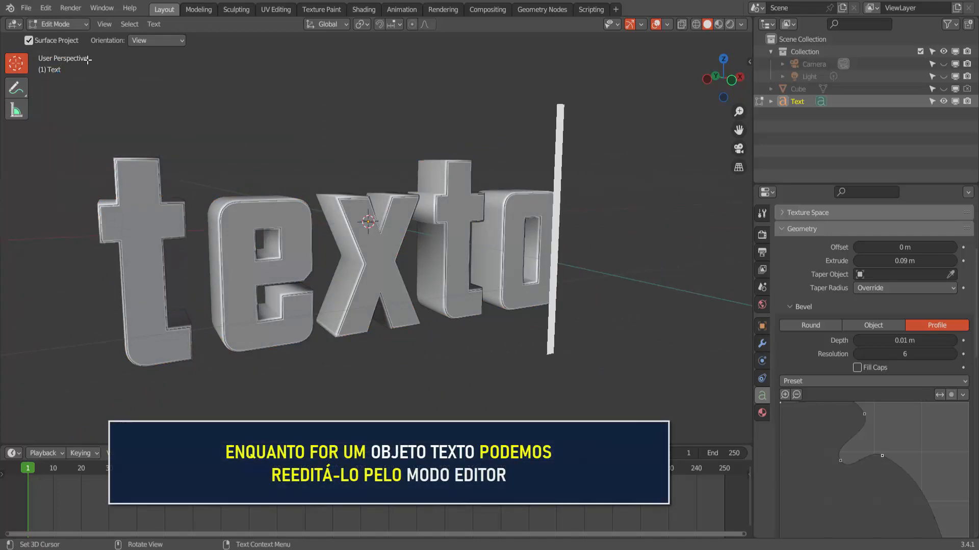
click(48, 20)
click(49, 37)
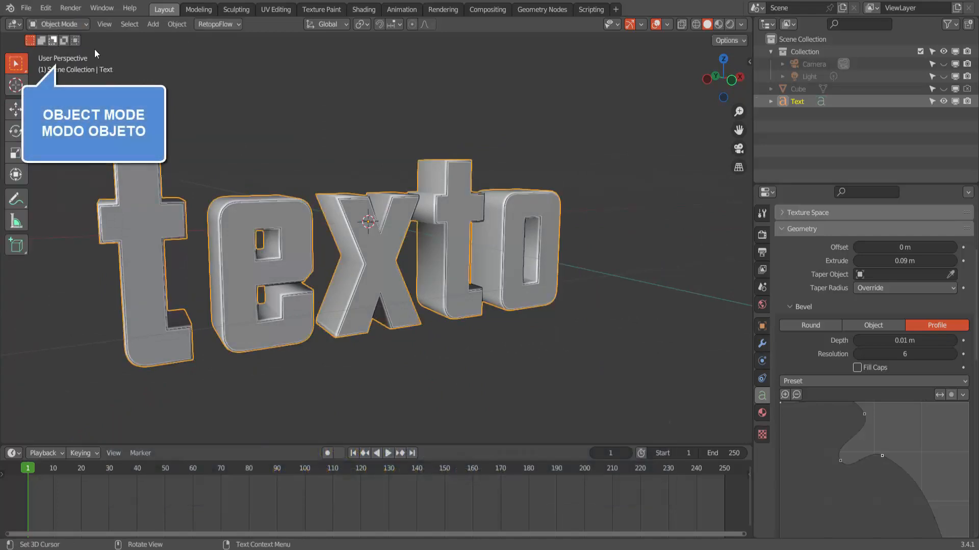
Convert the text object to a mesh.
scroll(563, 192, down, 2)
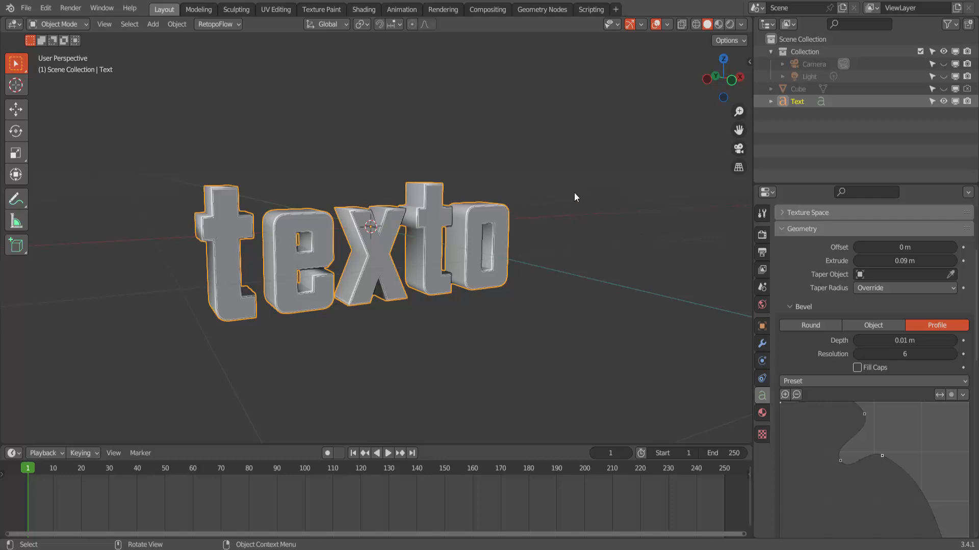
right_click(586, 184)
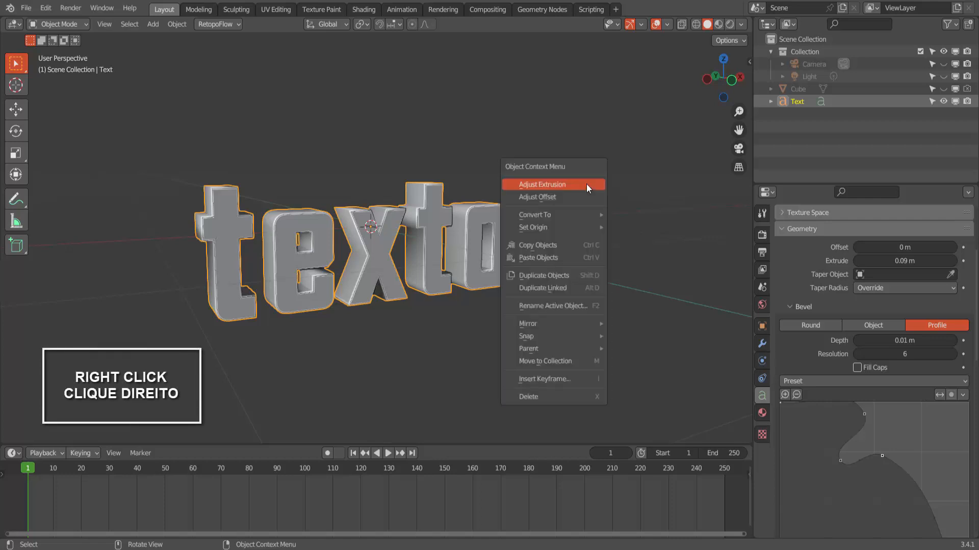
mouse_move(561, 215)
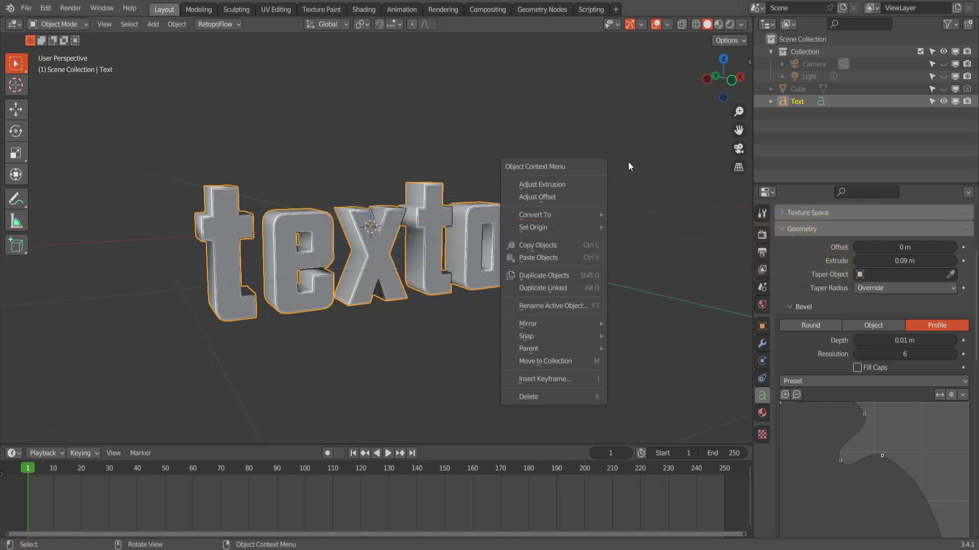
click(181, 26)
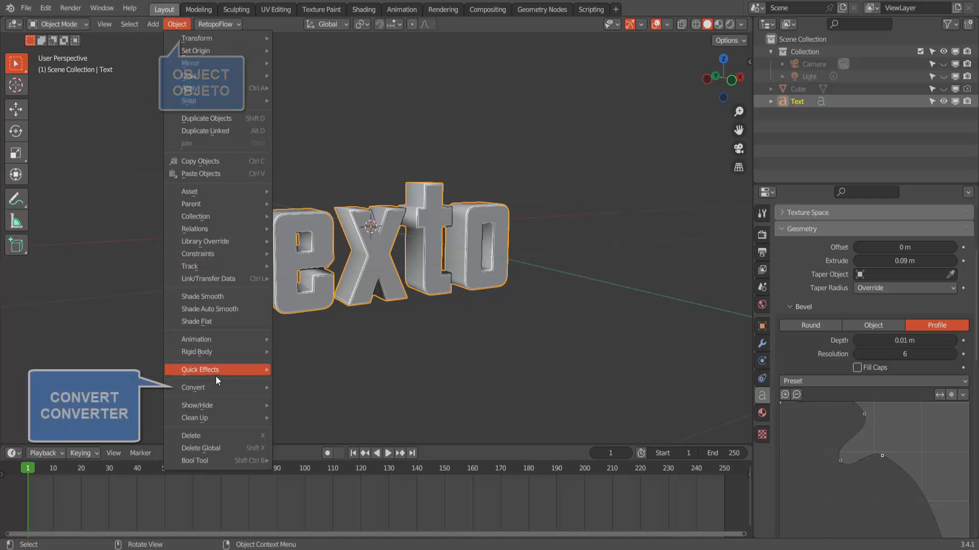
mouse_move(213, 387)
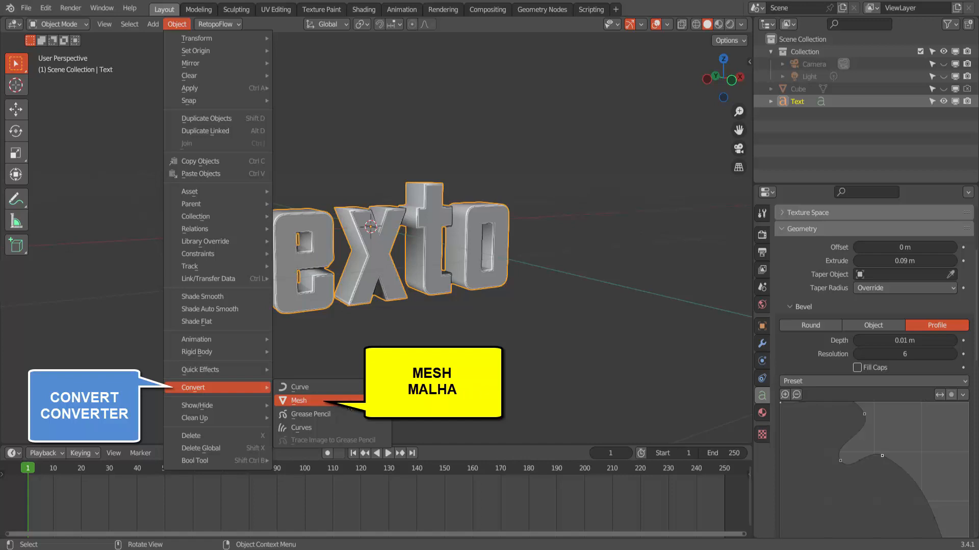
click(349, 402)
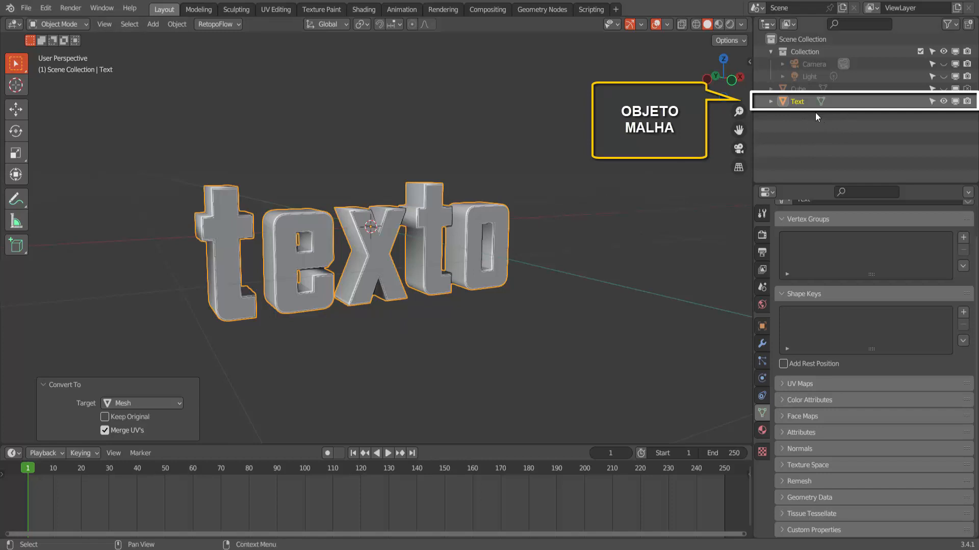
Enter Edit Mode on the converted text mesh and view the topology of its letters.
scroll(608, 264, up, 3)
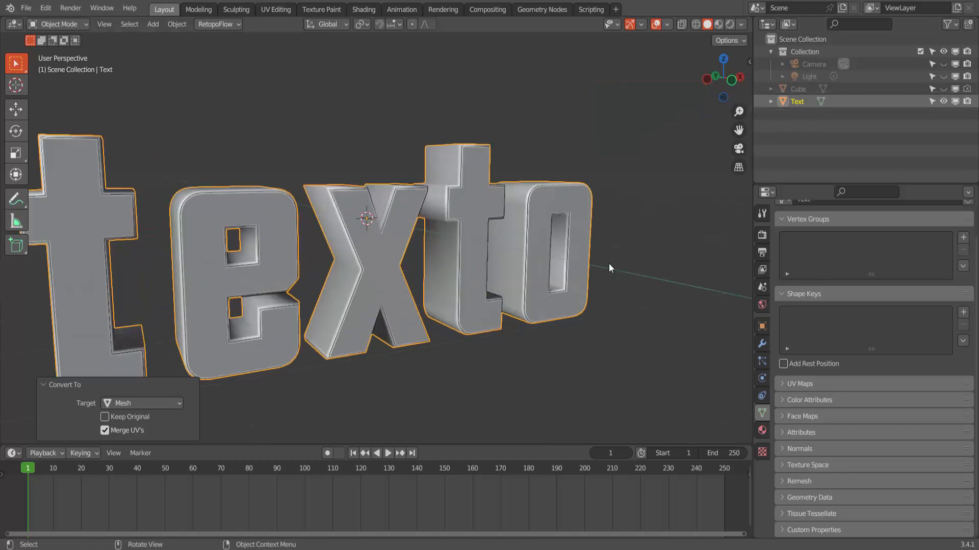
scroll(609, 264, down, 2)
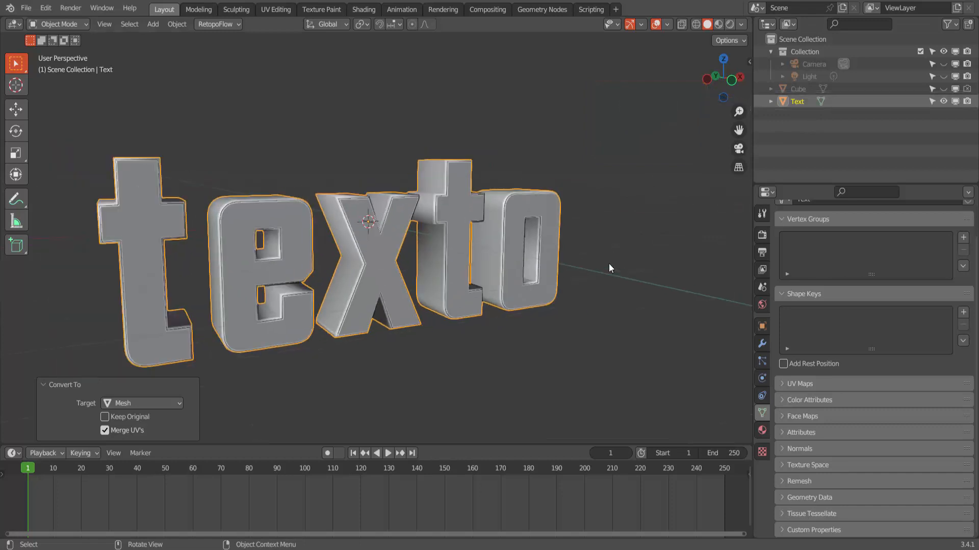
click(59, 25)
click(59, 53)
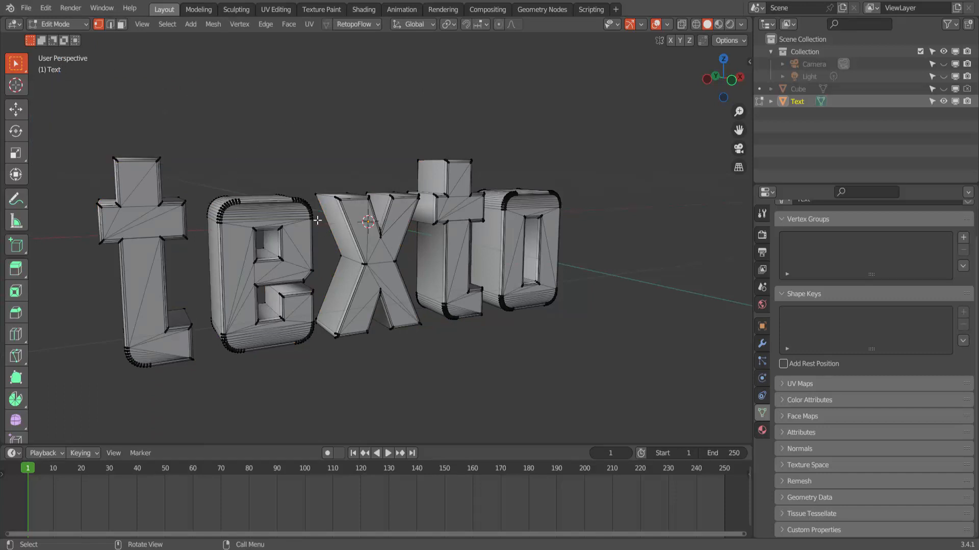
scroll(317, 220, down, 1)
scroll(317, 220, down, 1)
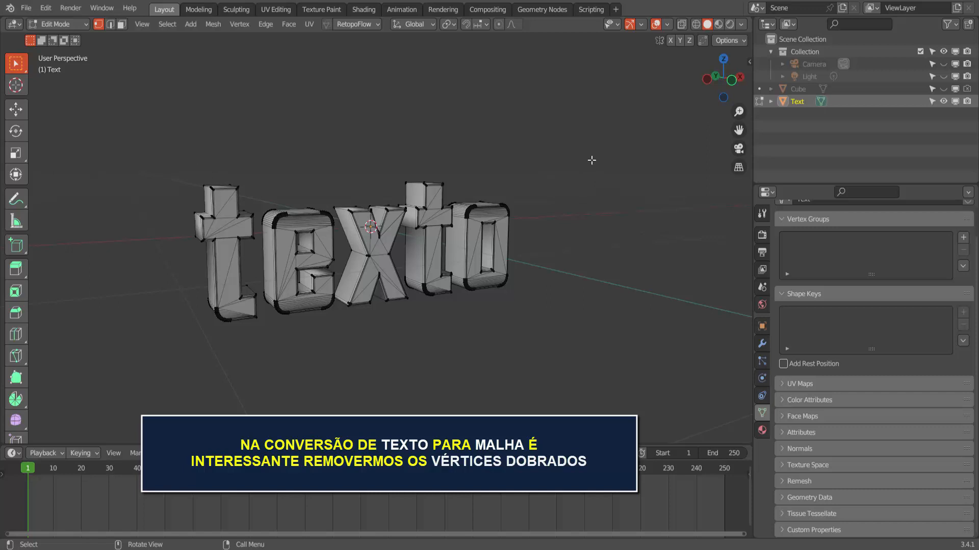
Select all vertices of the letters in wireframe view, merge them by distance at 0.0001 m, and restore solid shading.
click(696, 24)
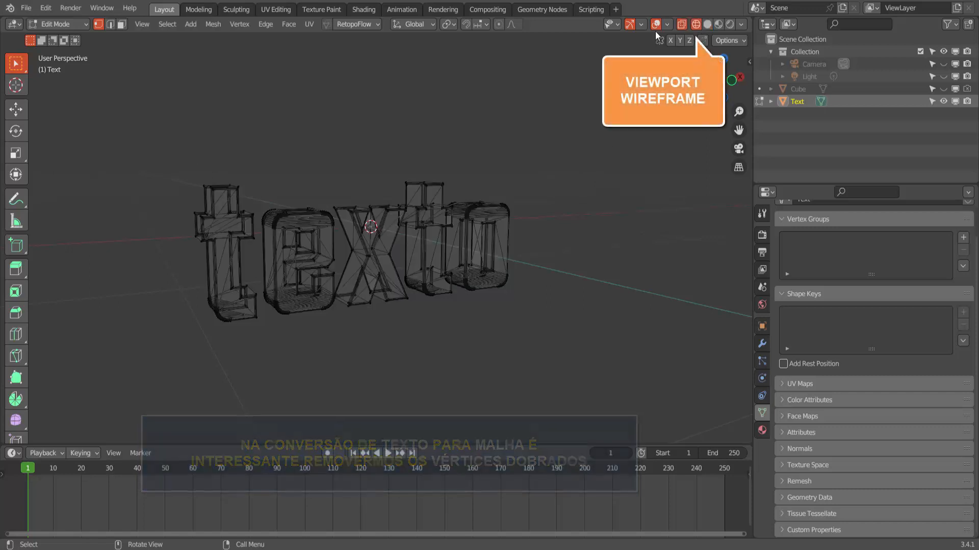
drag(173, 127, 541, 348)
scroll(626, 221, up, 1)
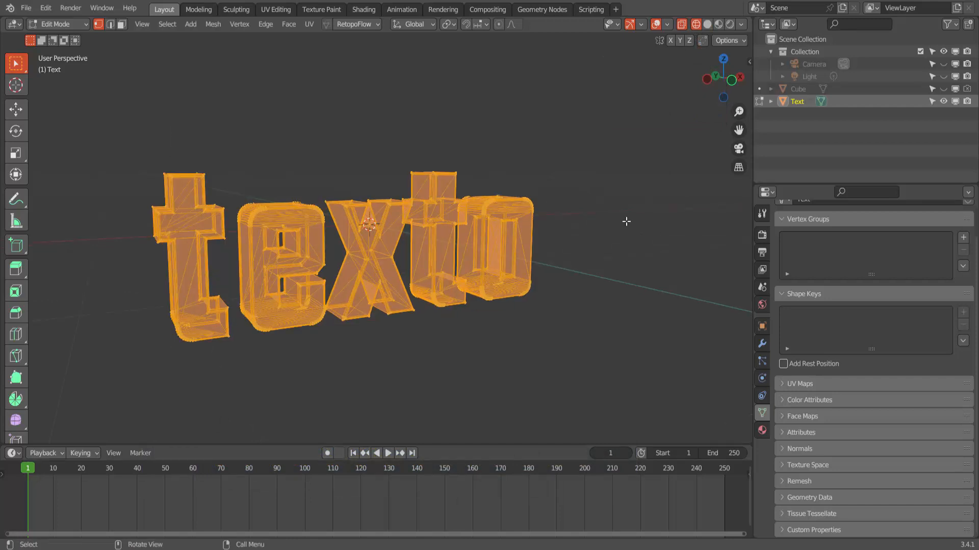
key(m)
key(m)
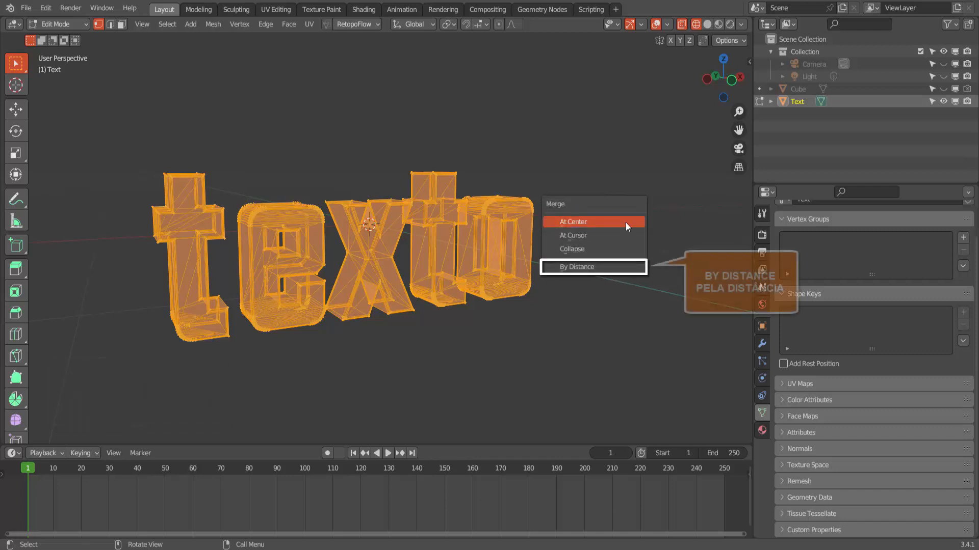
click(606, 268)
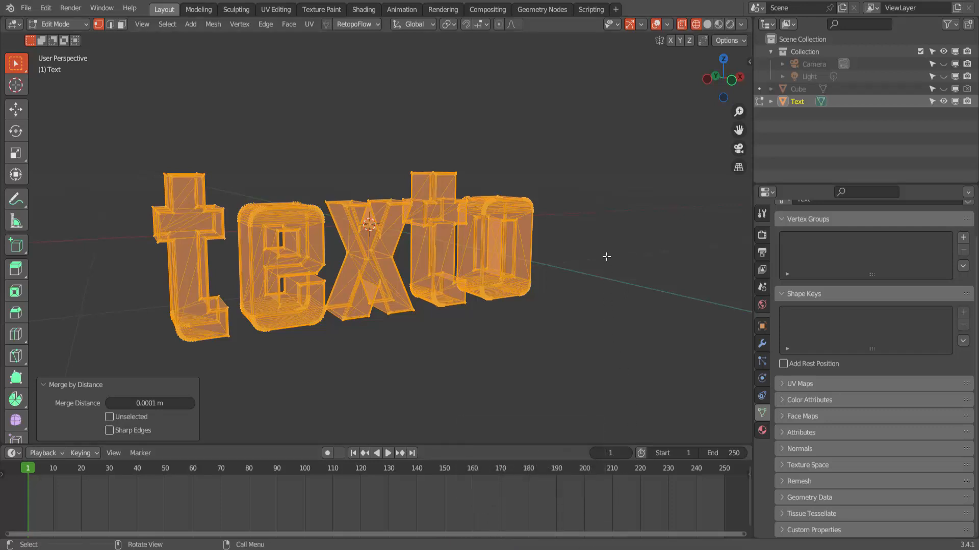
click(707, 24)
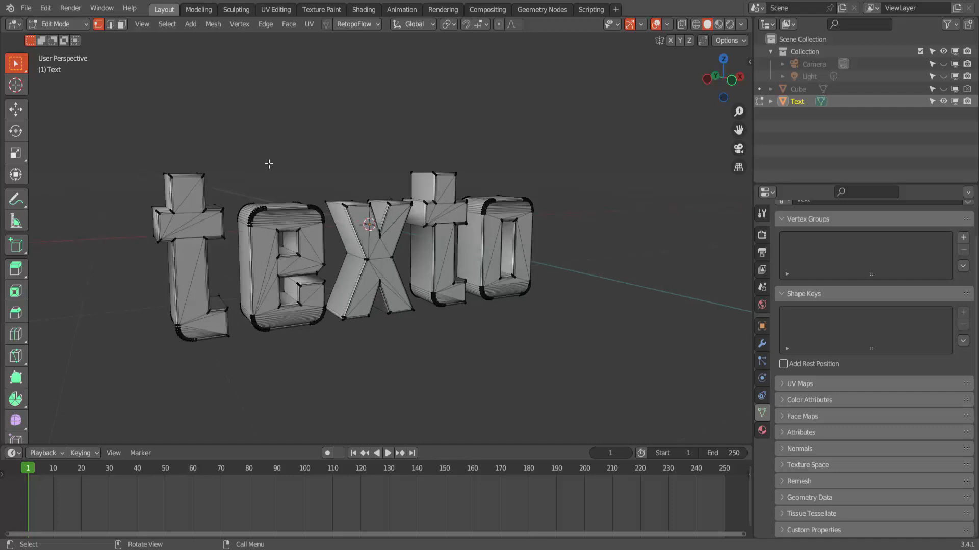
Select the whole text mesh, clean it up with Limited Dissolve at a 5° maximum angle, and deselect it to inspect the faces.
drag(139, 114, 563, 361)
key(a)
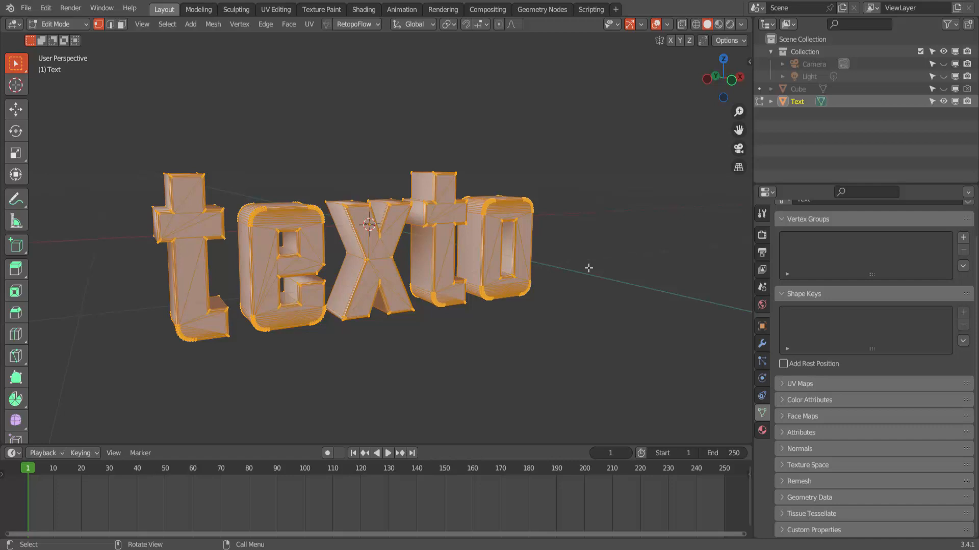
click(212, 25)
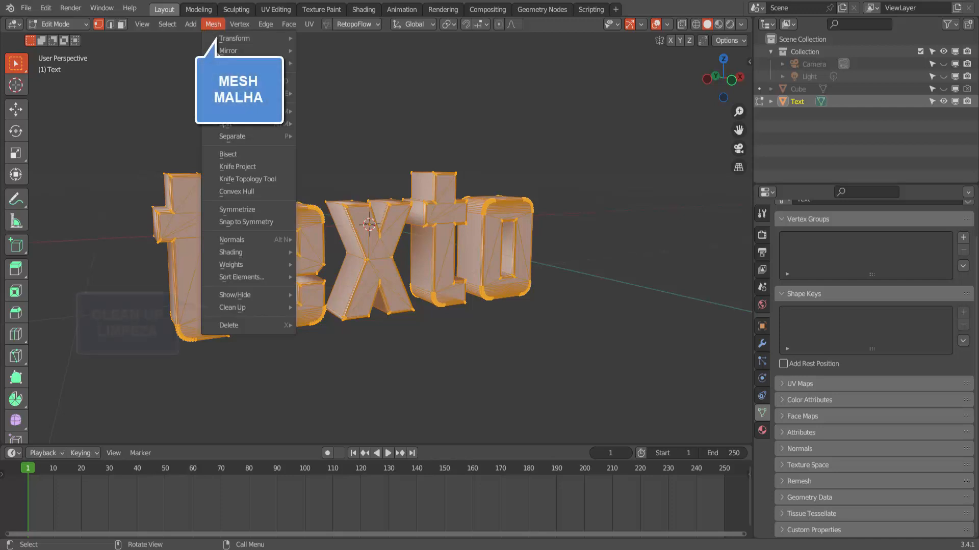
mouse_move(241, 309)
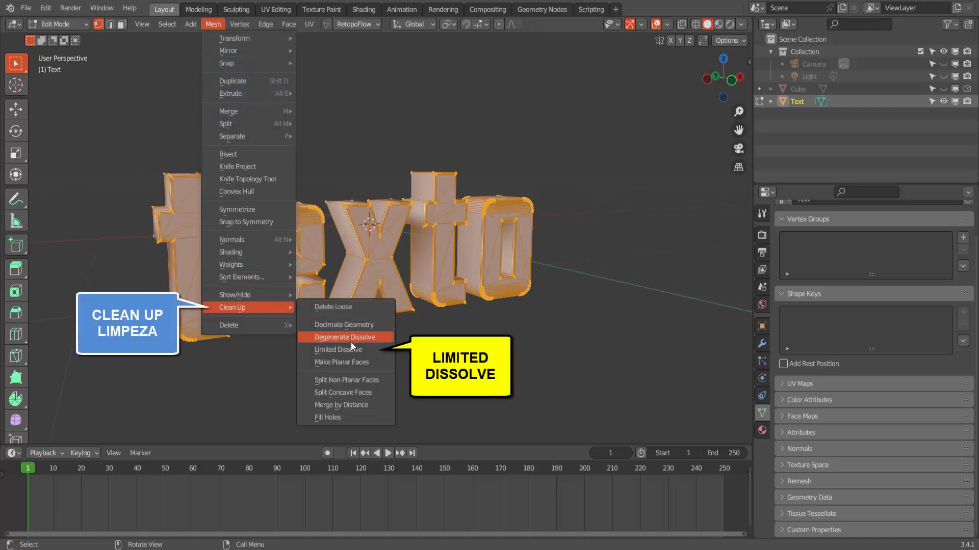
click(357, 350)
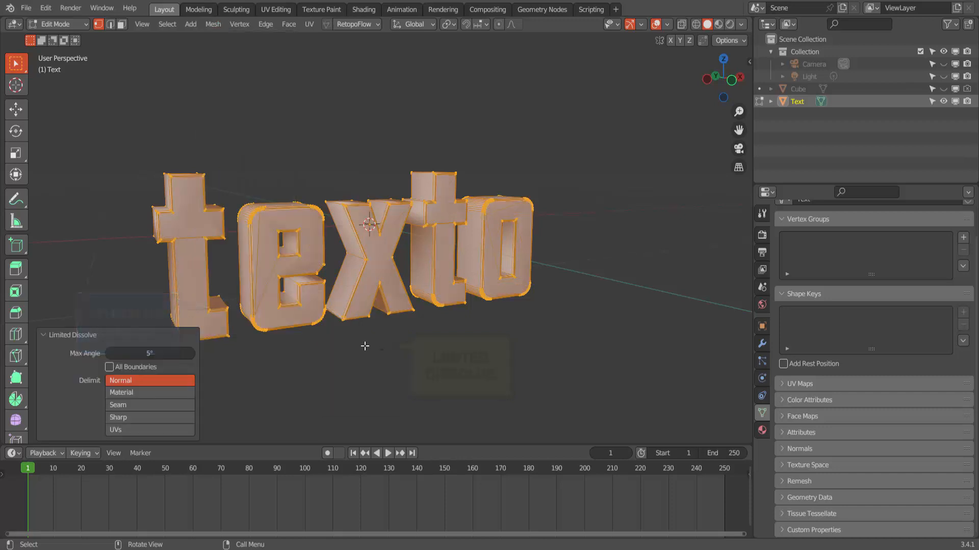
scroll(573, 254, up, 2)
scroll(573, 254, up, 1)
scroll(573, 254, down, 1)
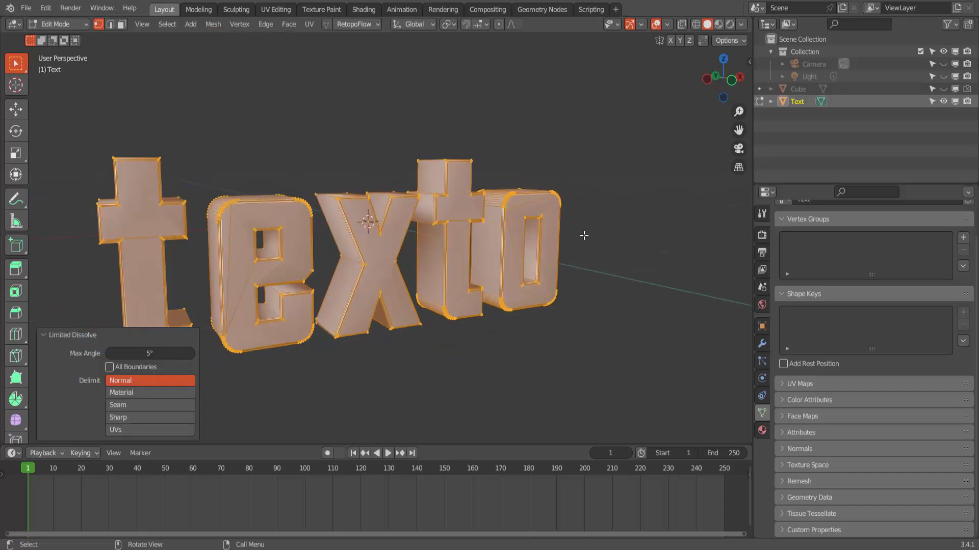
click(606, 196)
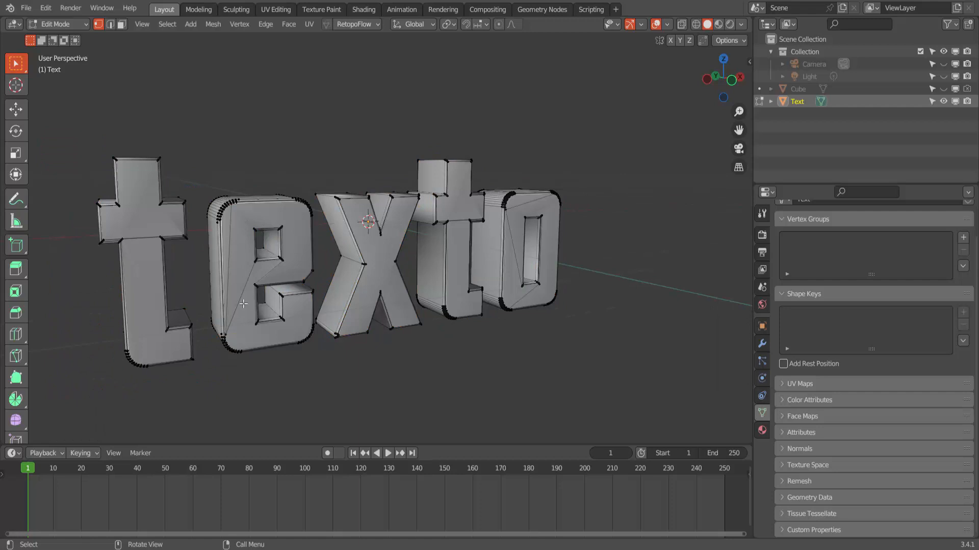
Select all the letters' geometry and return to Object Mode.
scroll(244, 303, down, 3)
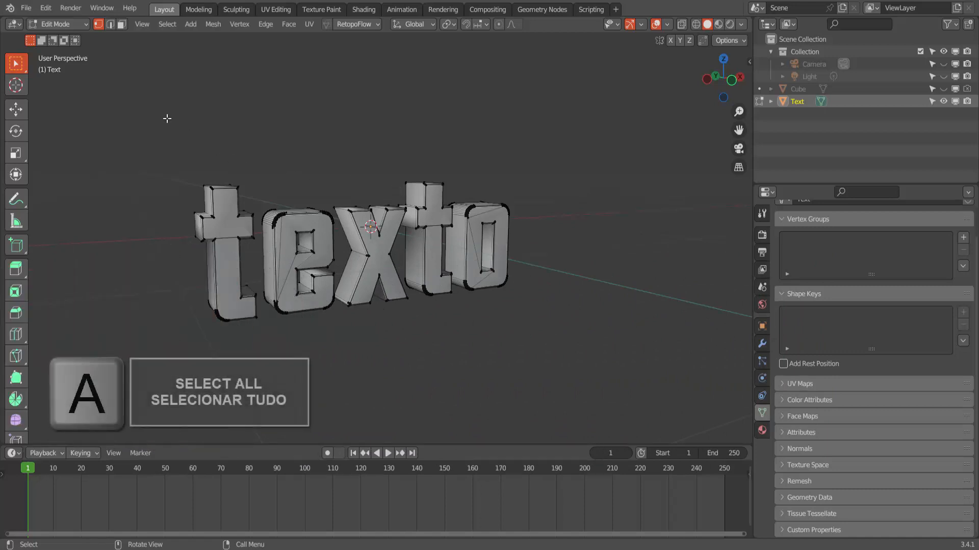
key(a)
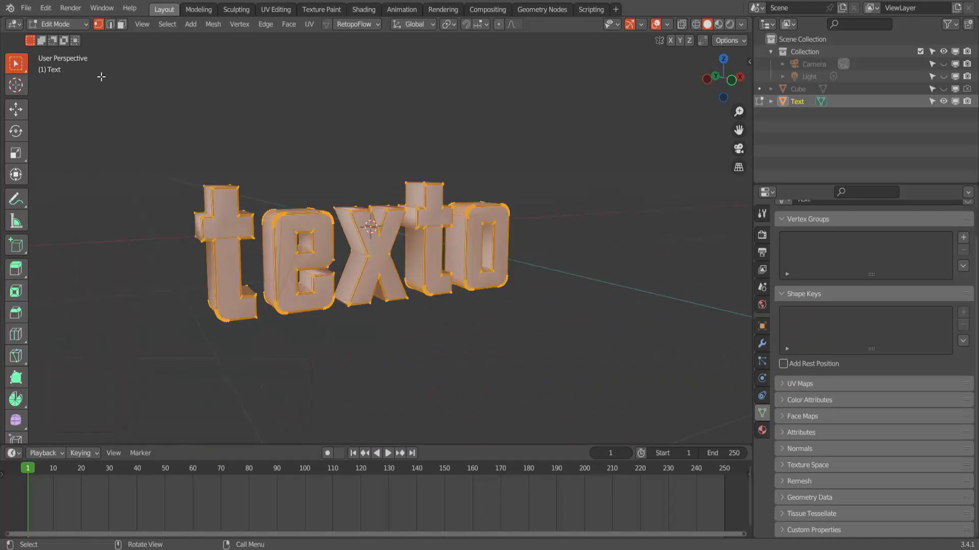
click(58, 24)
click(56, 35)
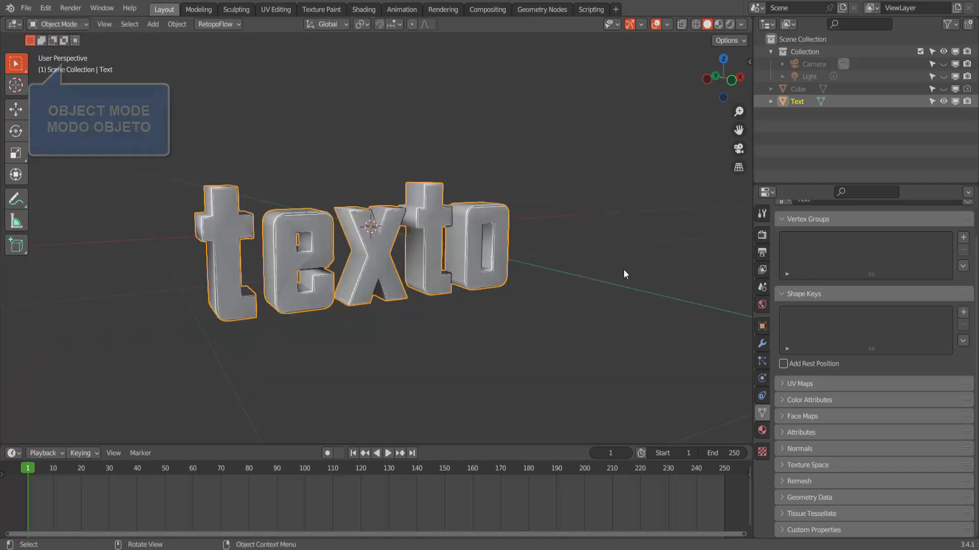
Add a Remesh modifier to the text mesh, set it to Sharp mode and disable Remove Disconnected.
click(763, 345)
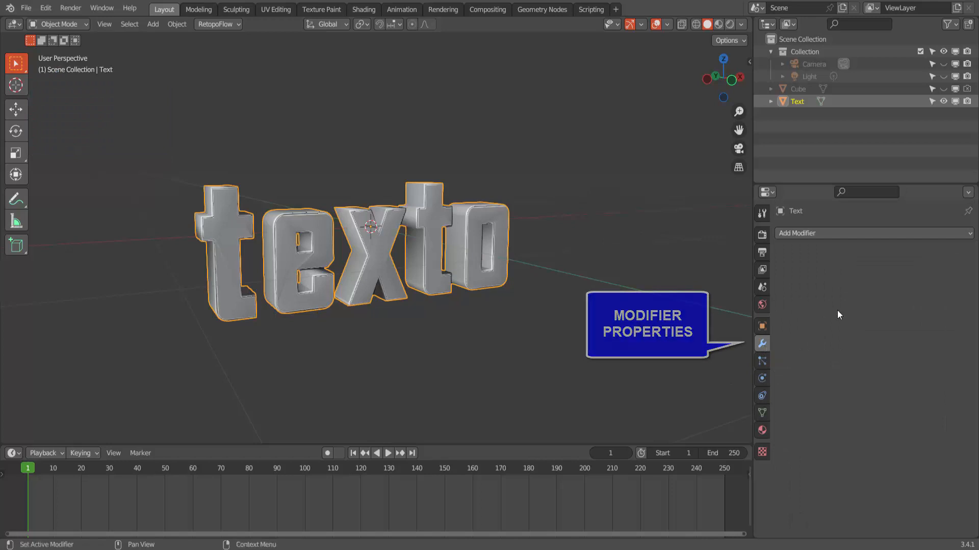
click(824, 233)
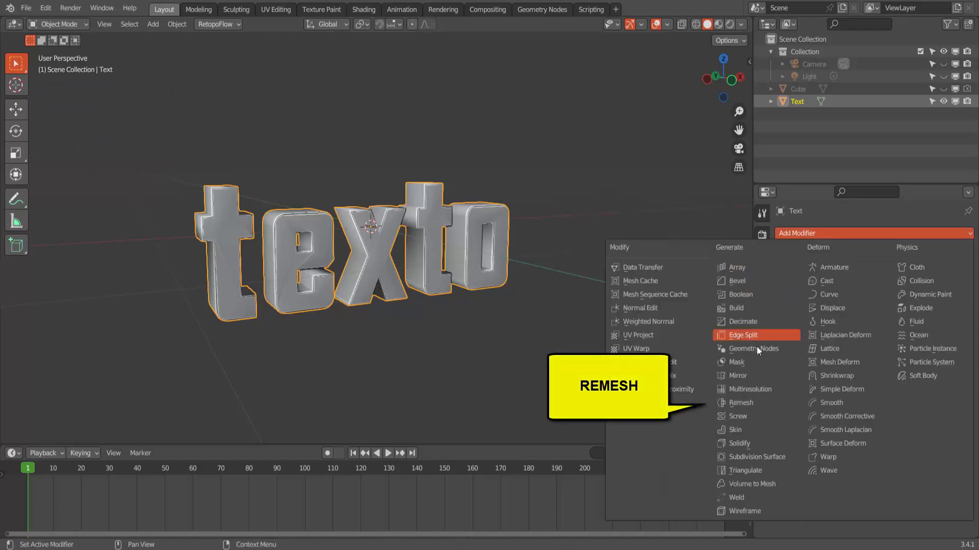
click(750, 403)
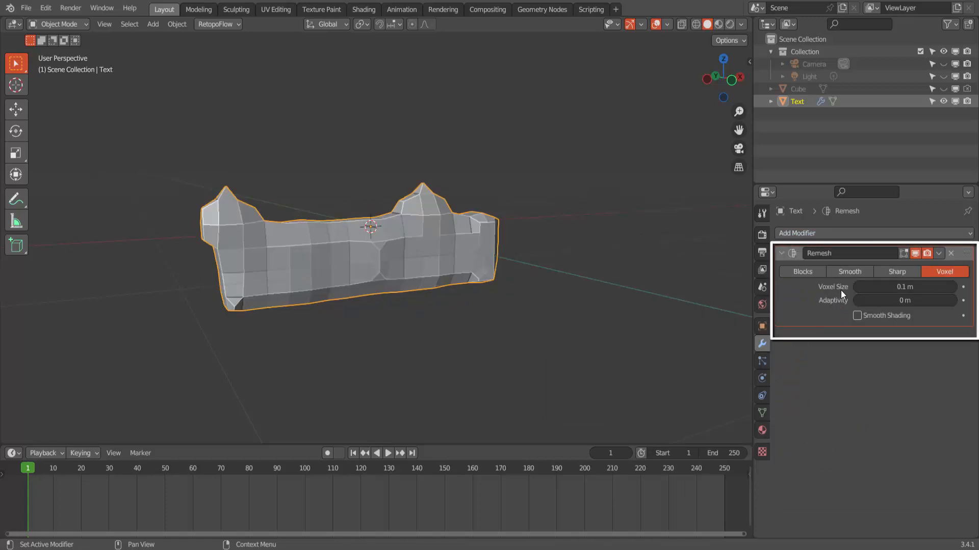
click(897, 271)
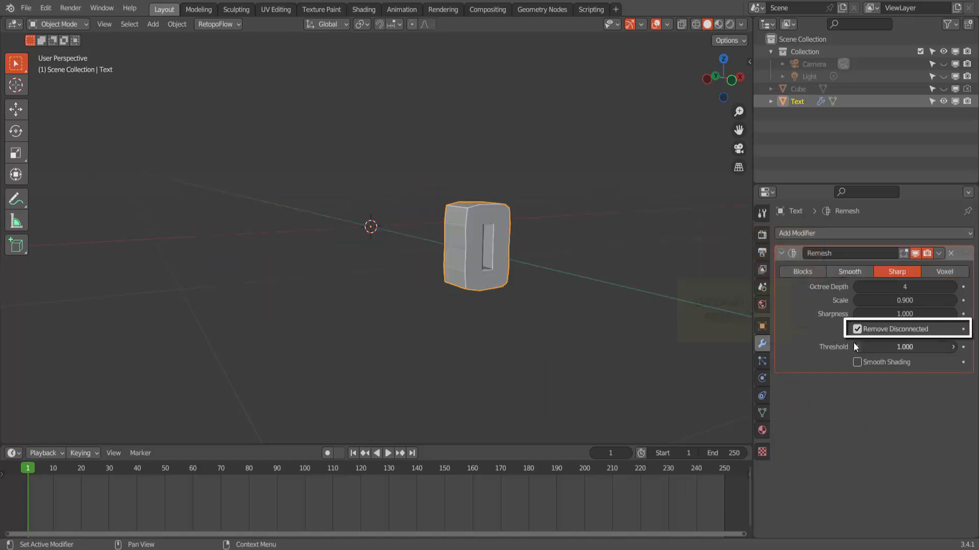
click(856, 329)
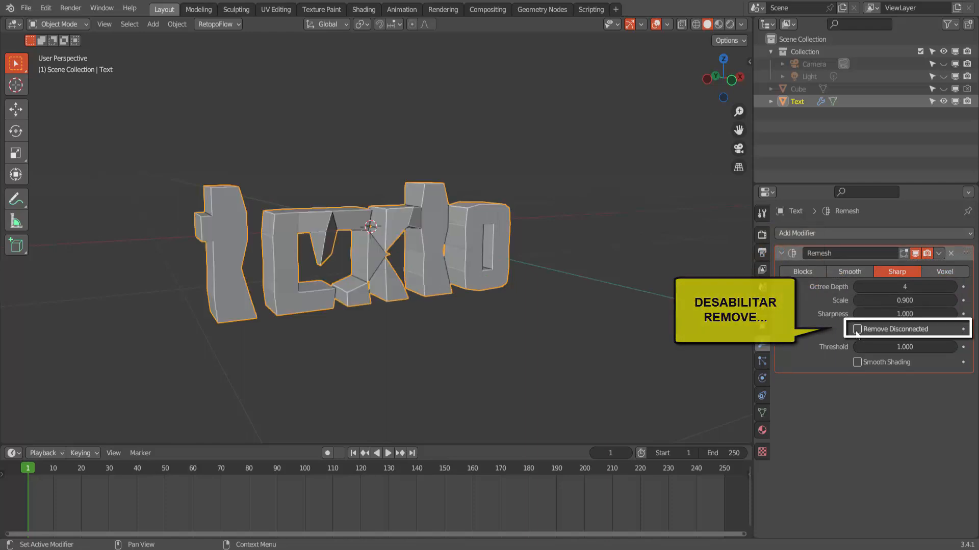
Raise the Remesh modifier's octree depth to 8 and apply the modifier to the text.
click(953, 290)
click(953, 289)
click(953, 290)
click(953, 289)
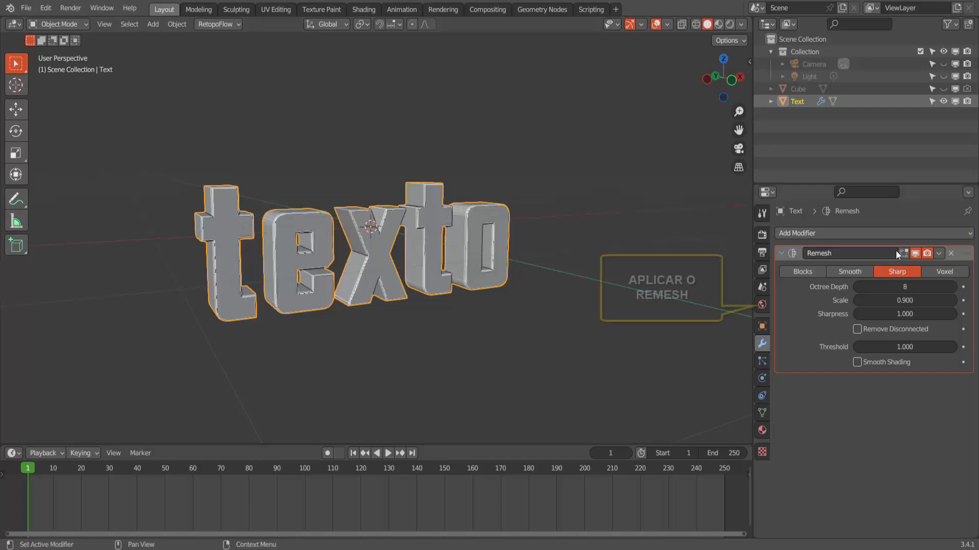
click(938, 254)
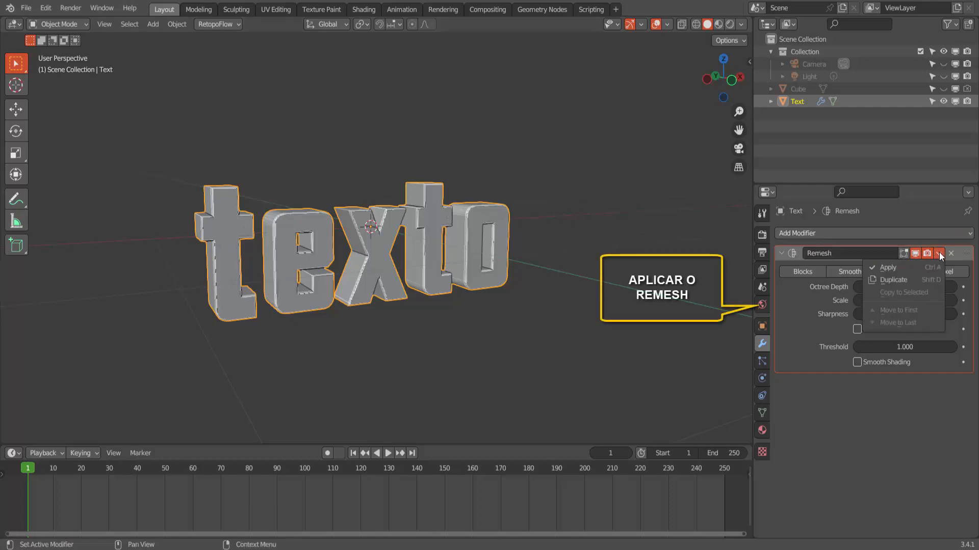
click(898, 268)
Examine the remeshed topology of the letters up close in Edit Mode, and return to Object Mode.
mouse_move(591, 279)
middle_down()
mouse_move(549, 283)
mouse_move(591, 275)
middle_up()
click(67, 23)
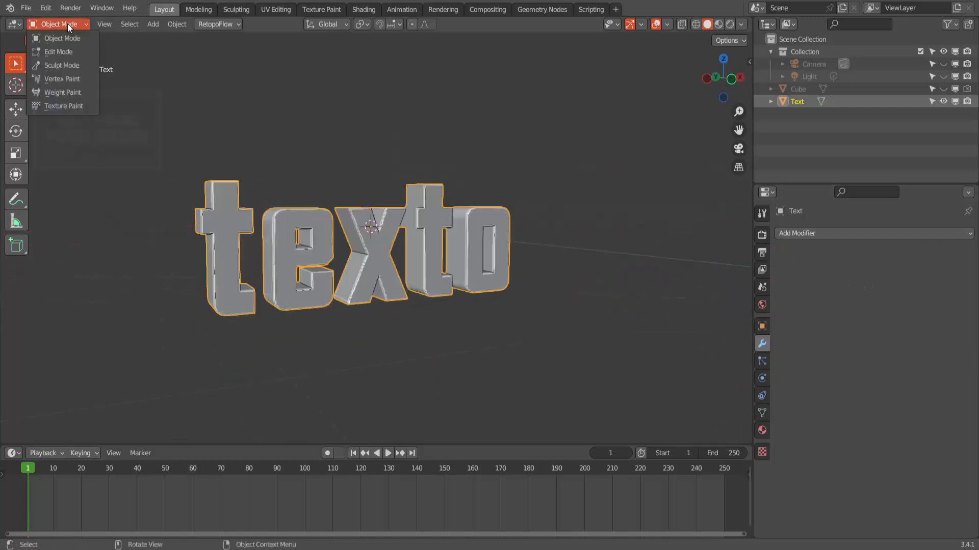
click(62, 51)
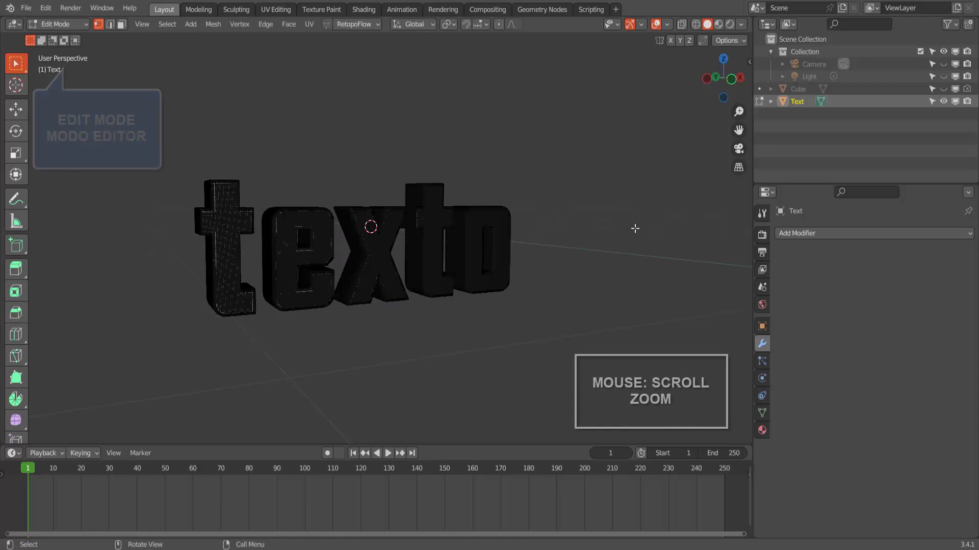
scroll(634, 229, up, 10)
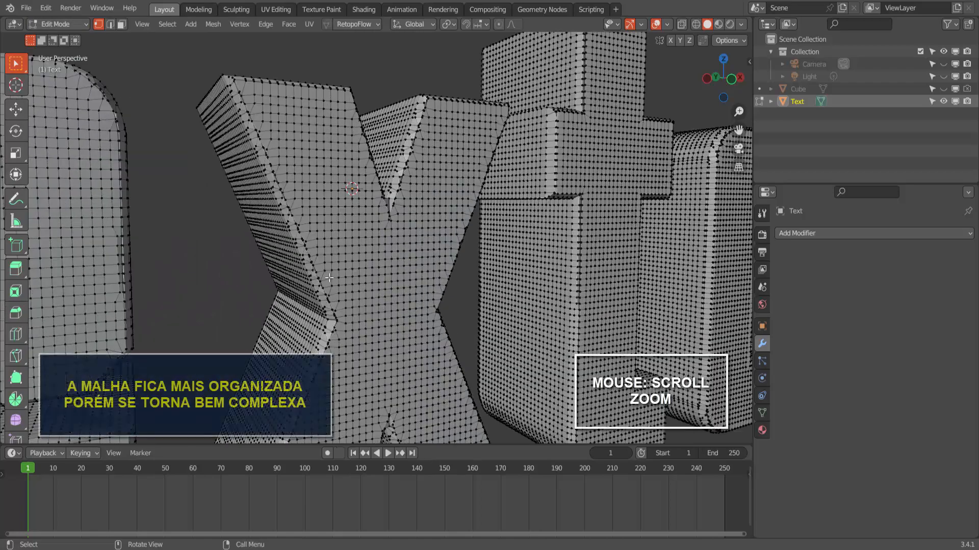
scroll(328, 278, down, 8)
scroll(328, 279, down, 5)
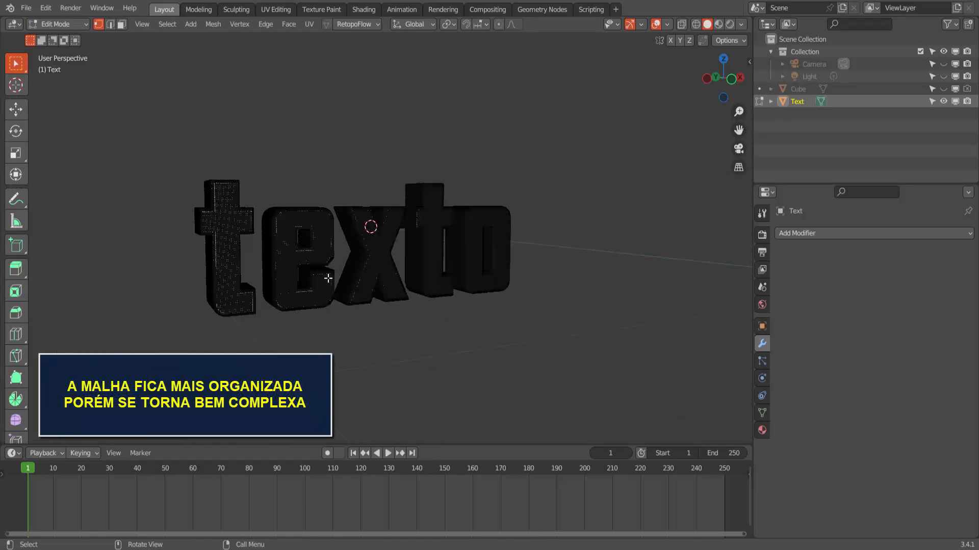
scroll(328, 278, up, 3)
scroll(328, 278, down, 2)
scroll(328, 278, up, 2)
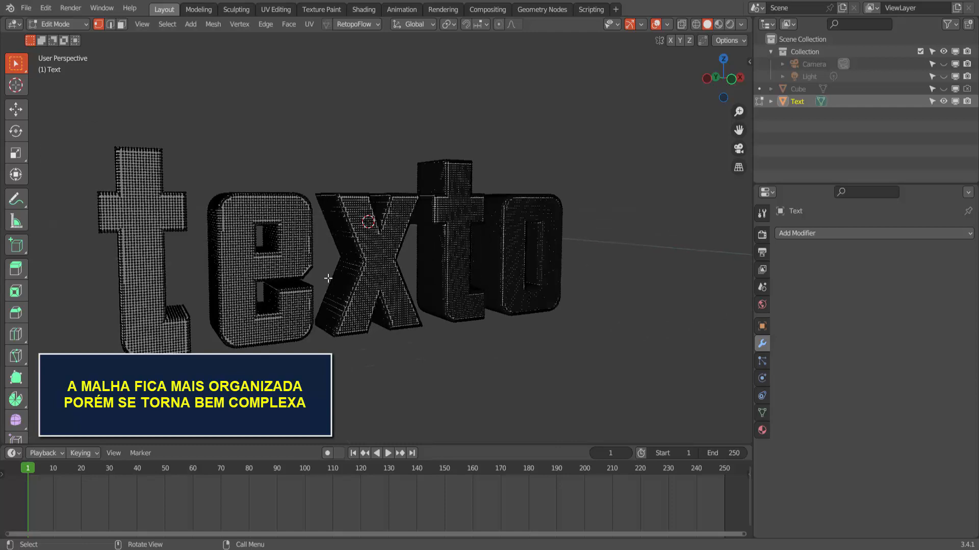
scroll(328, 279, down, 2)
click(48, 24)
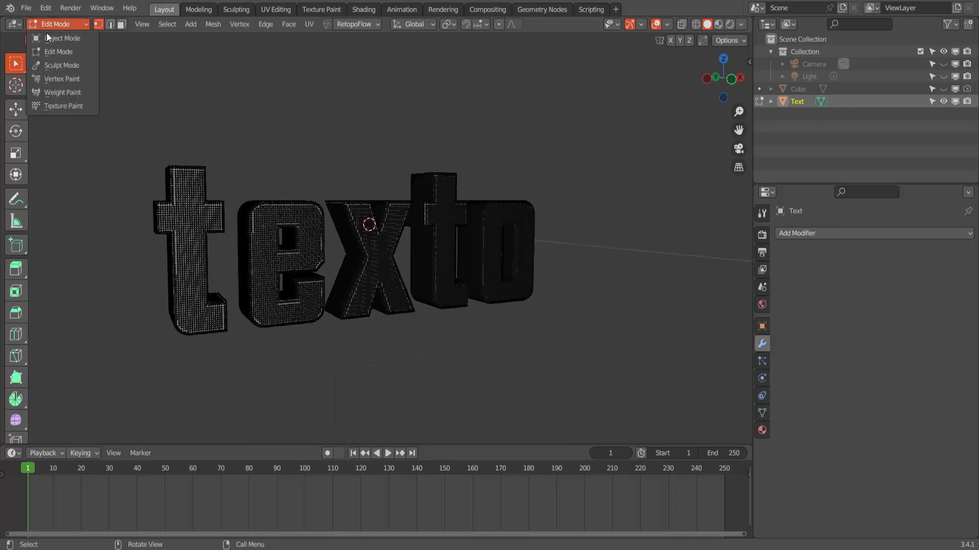
click(49, 37)
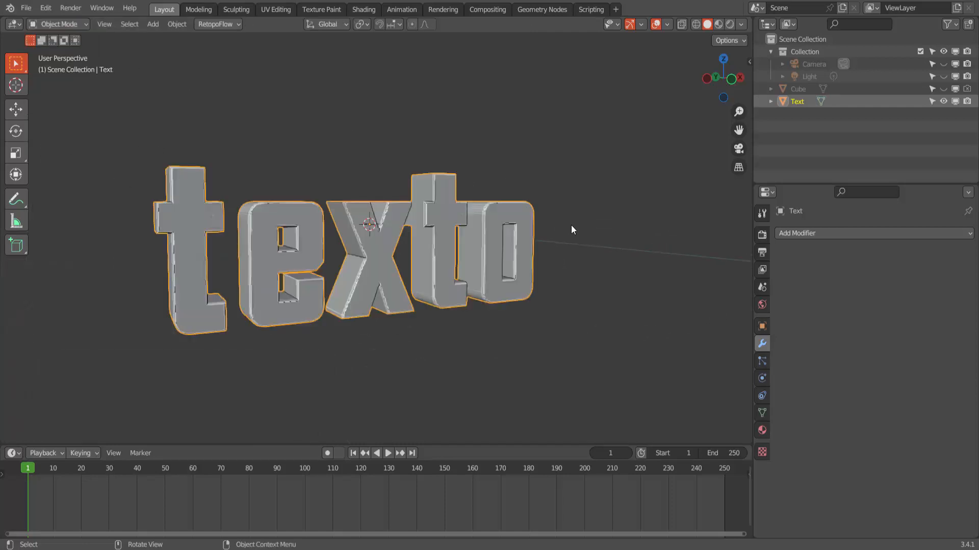
In Edit Mode, select all linked geometry of the first letter "t" and separate the selection into its own object.
middle_drag(571, 226, 552, 237)
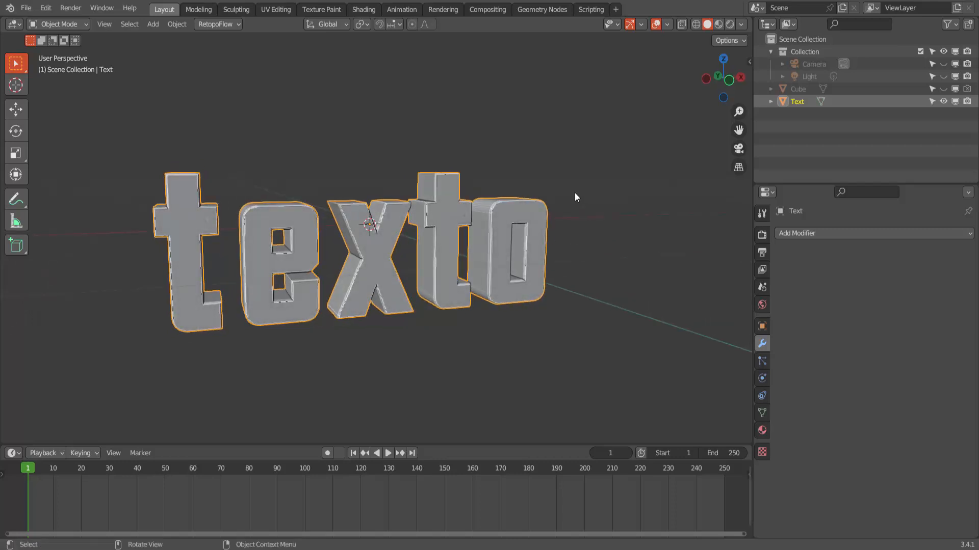
scroll(575, 196, down, 3)
scroll(575, 196, up, 3)
scroll(575, 196, down, 2)
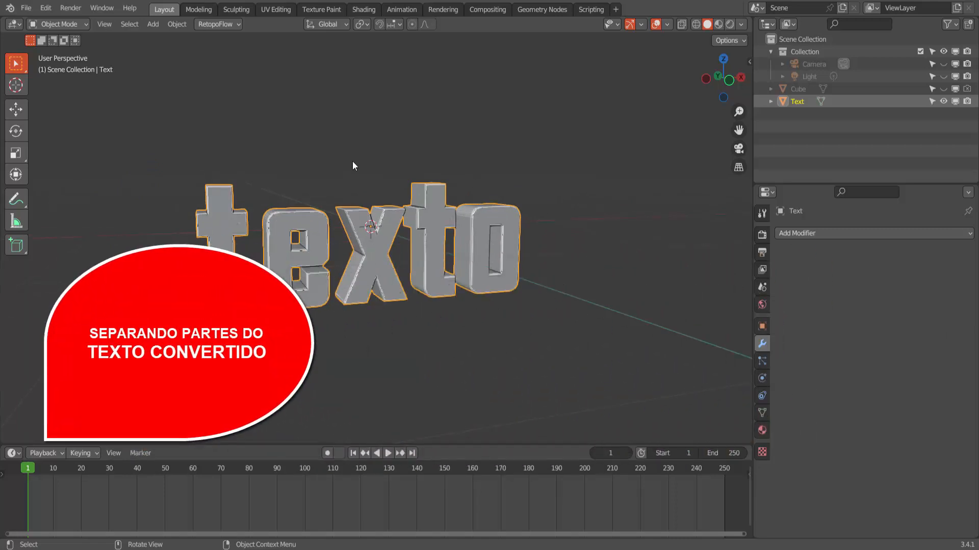
click(61, 23)
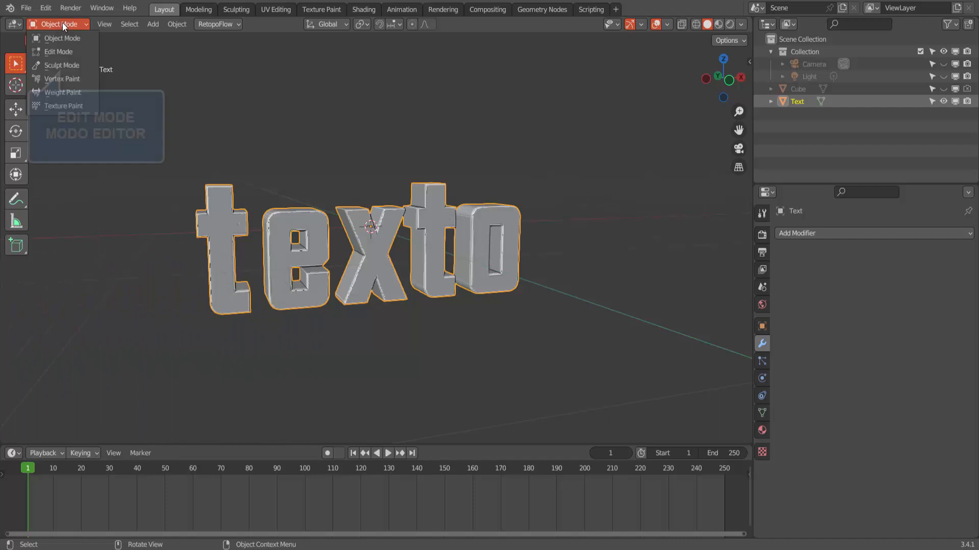
click(58, 52)
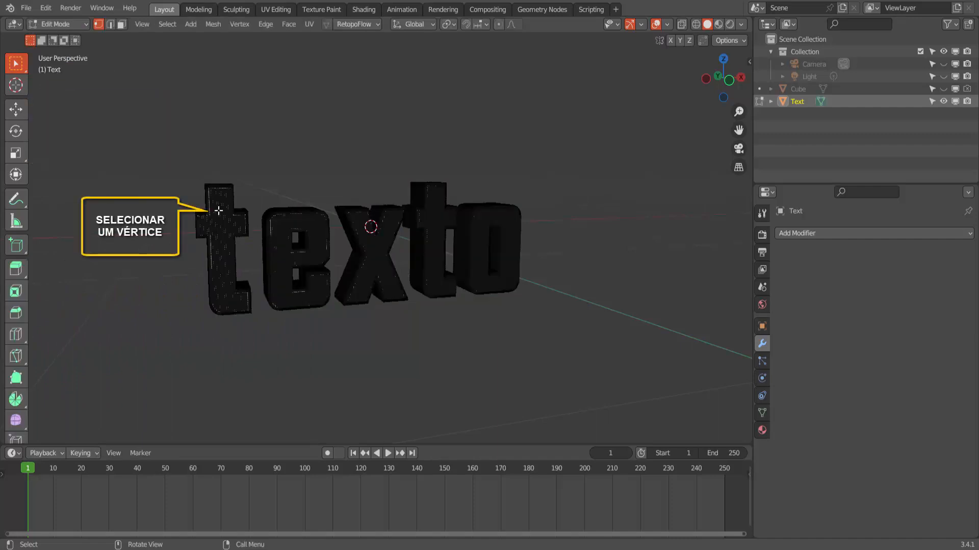
scroll(199, 220, up, 2)
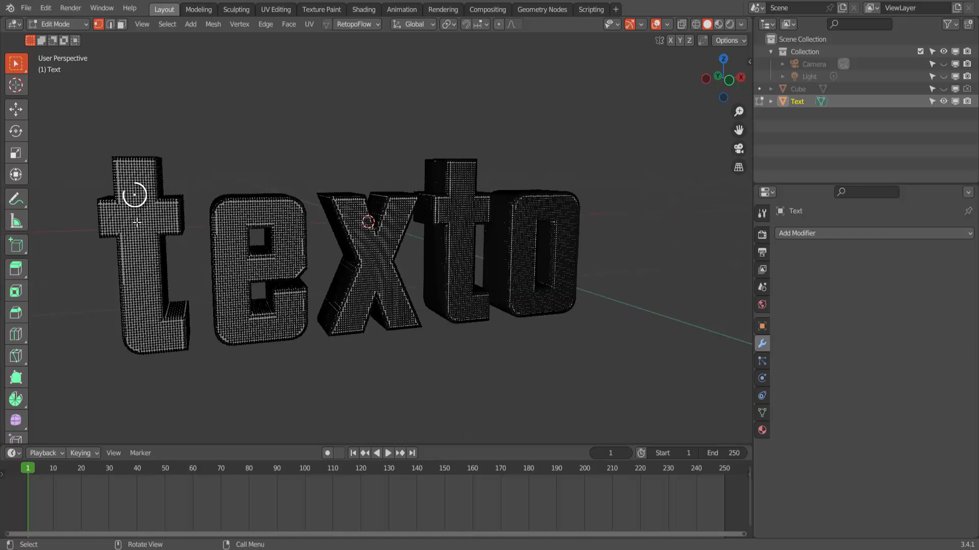
key(l)
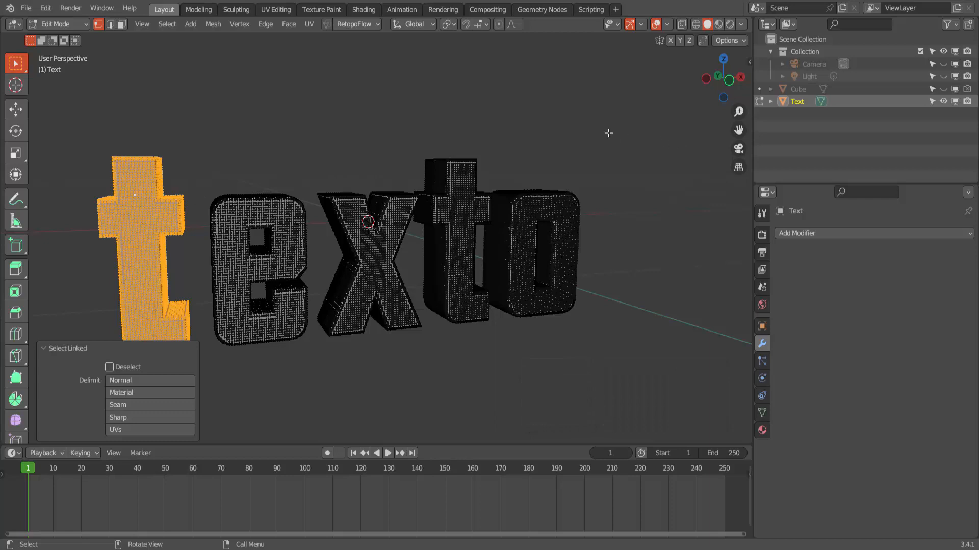
key(p)
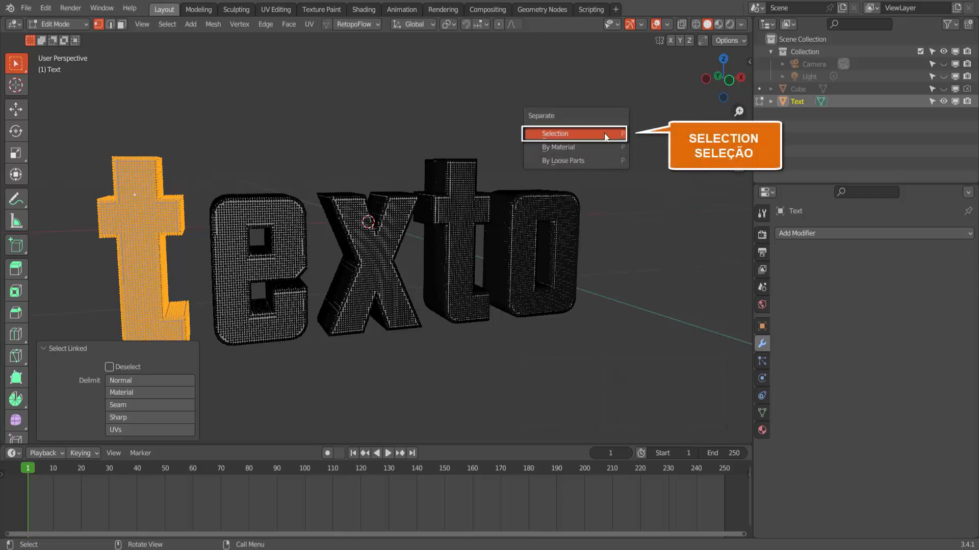
click(605, 135)
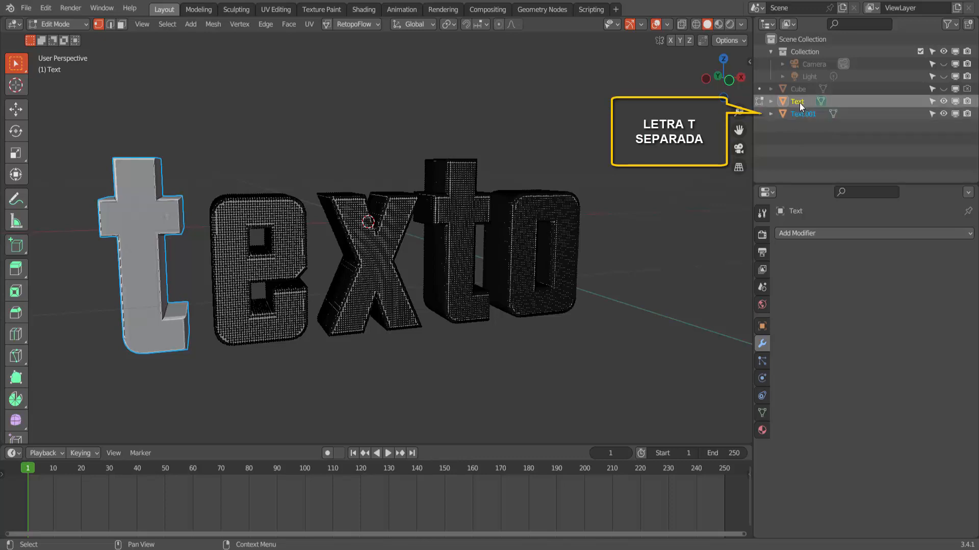
ctrl+click(800, 115)
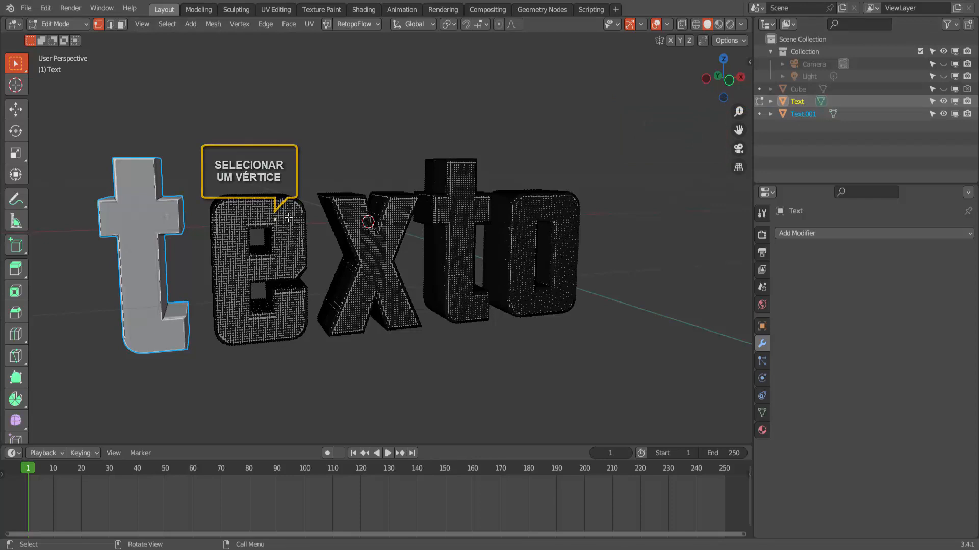
Select all linked geometry of the letter "e" and separate the selection into its own object.
key(l)
key(l)
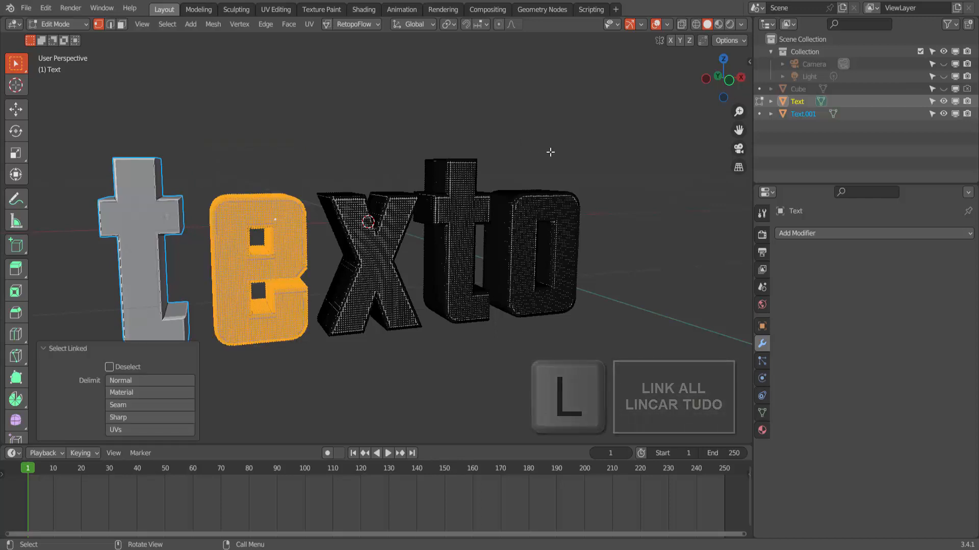
key(p)
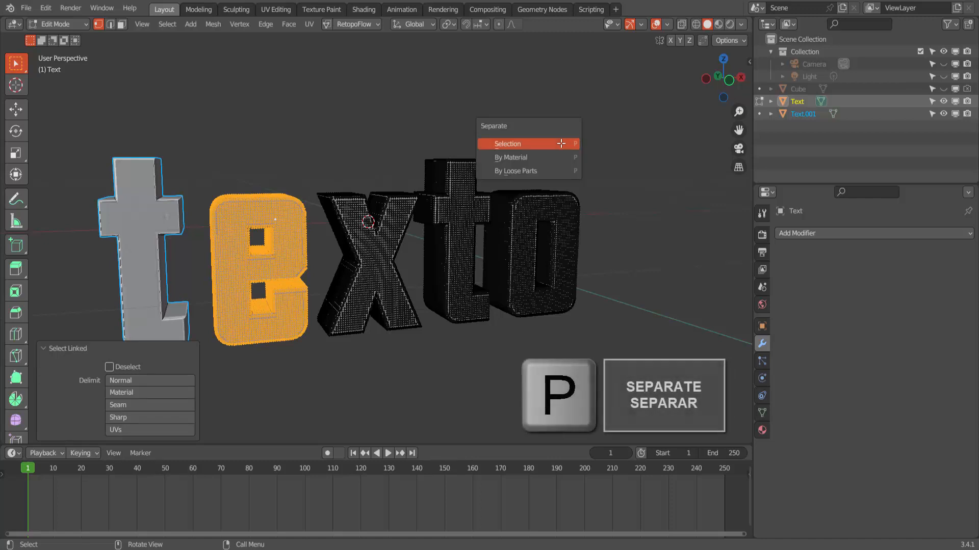
click(561, 144)
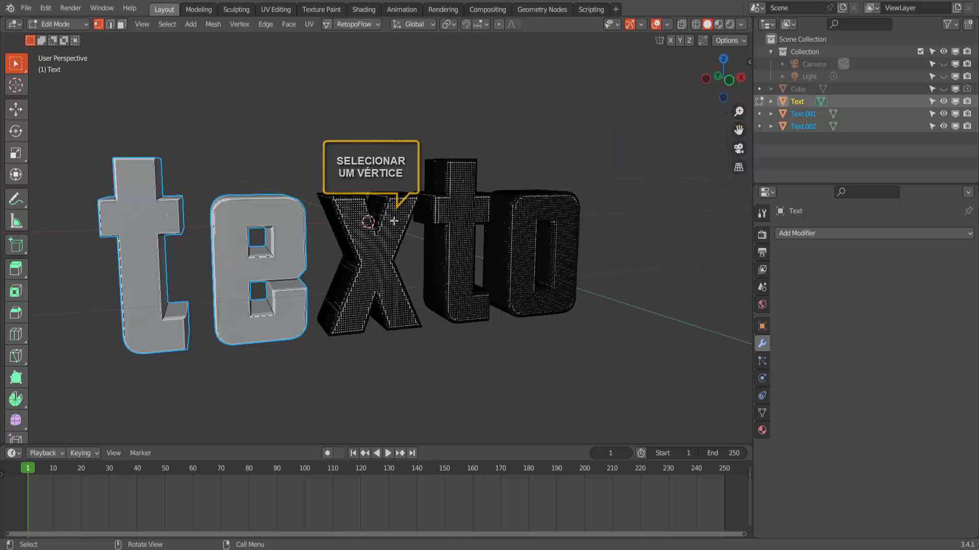
Select all linked geometry of the letter "x" and separate the selection into its own object.
key(ctrl+l)
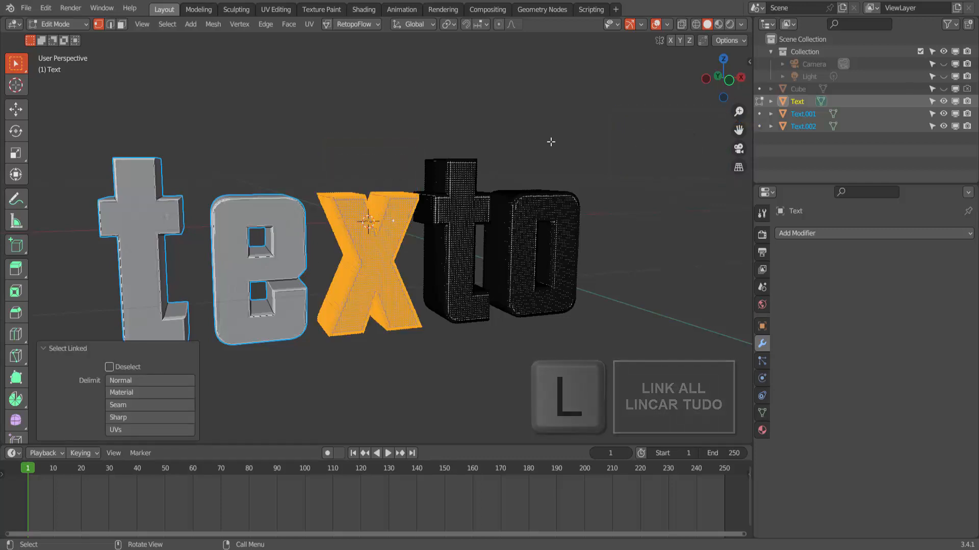
key(p)
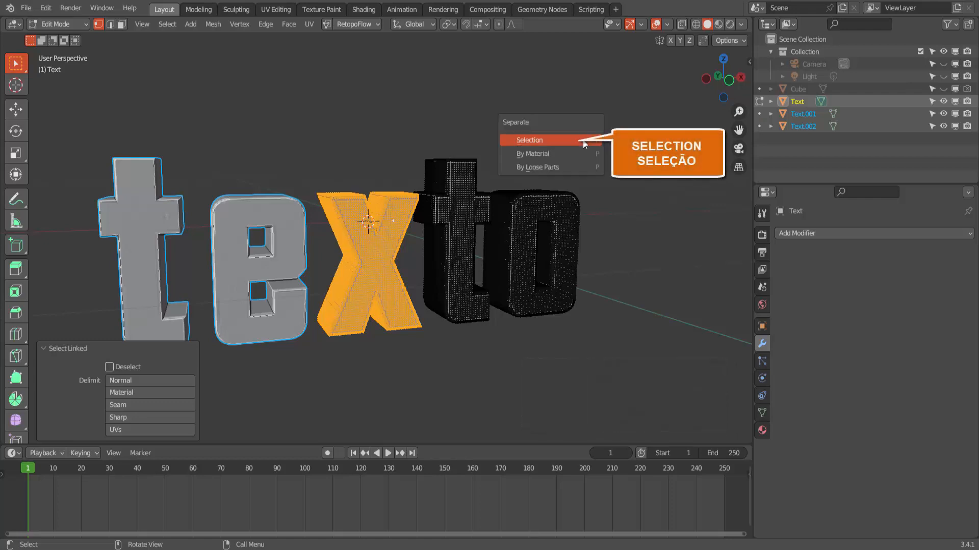
click(584, 142)
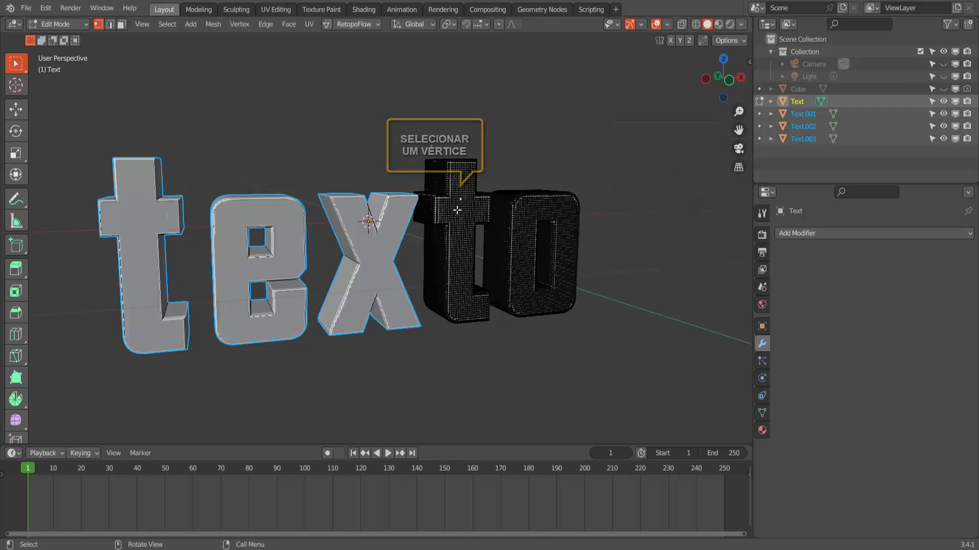
Select all linked geometry of the second letter "t" and separate the selection into its own object.
key(l)
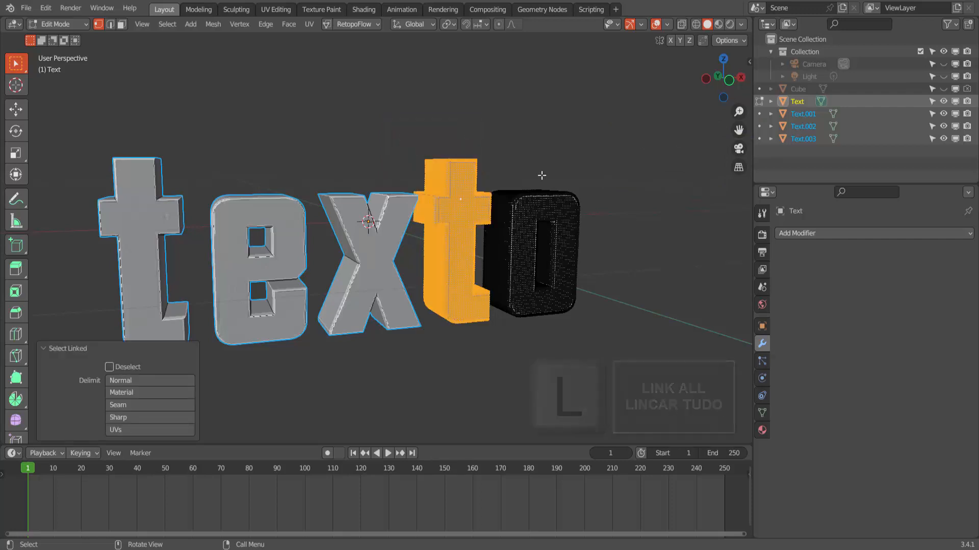
key(p)
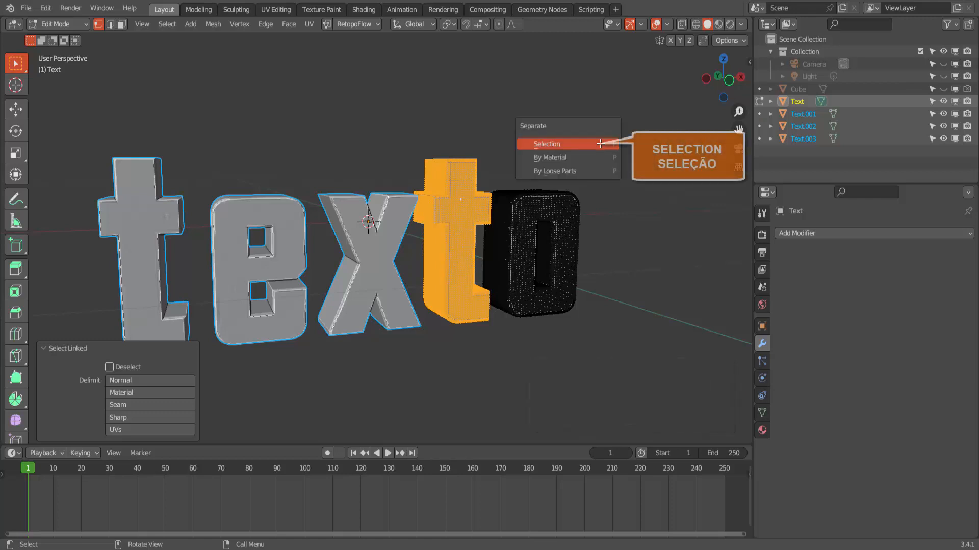
click(599, 144)
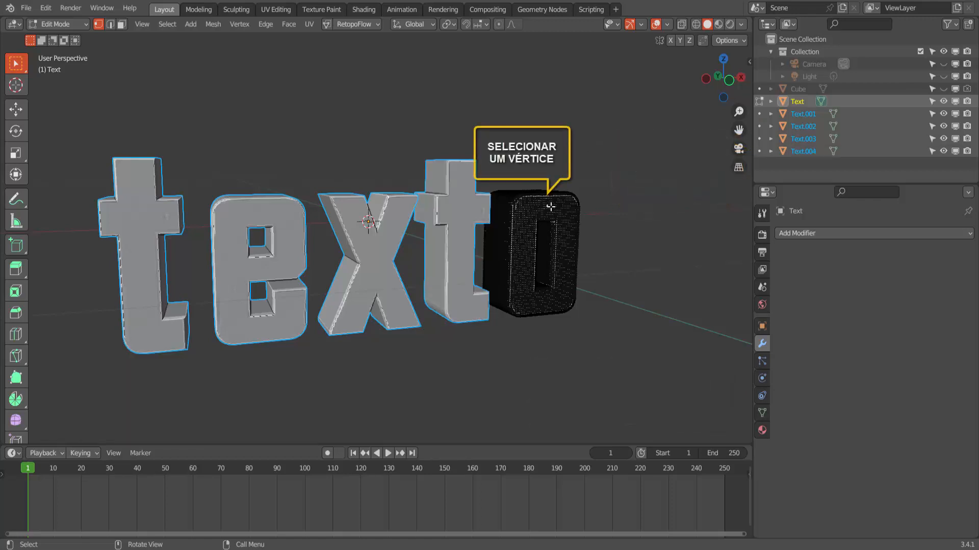
Select all linked geometry of the letter "o" and separate the selection into its own object.
key(l)
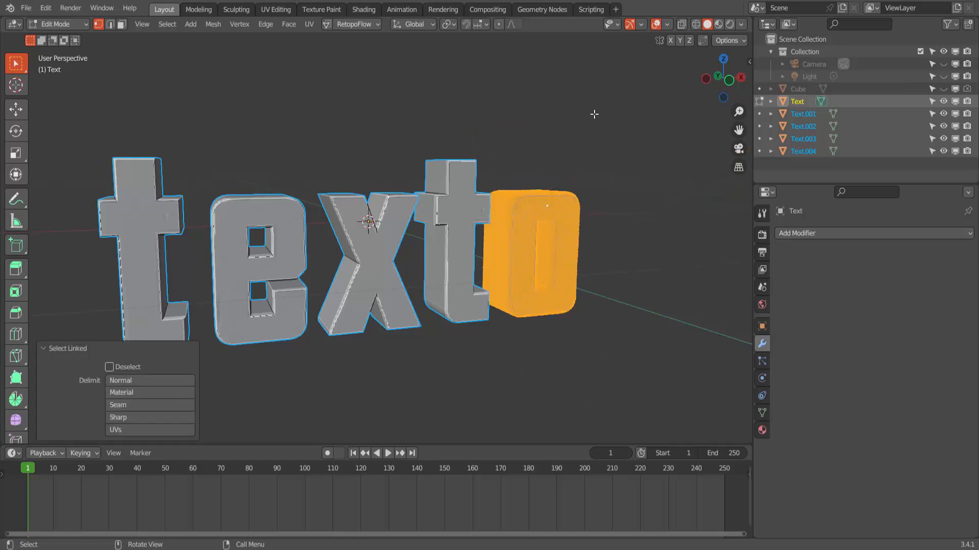
key(p)
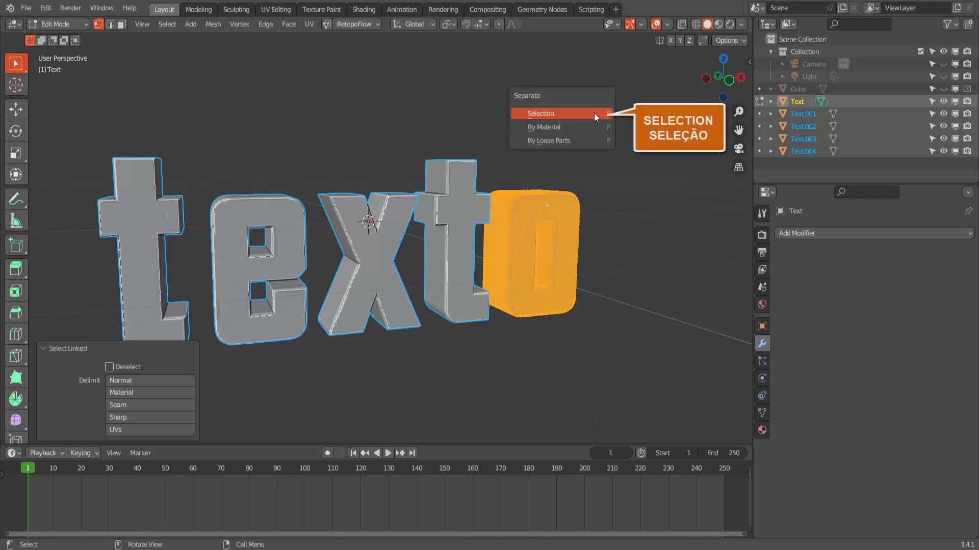
click(594, 114)
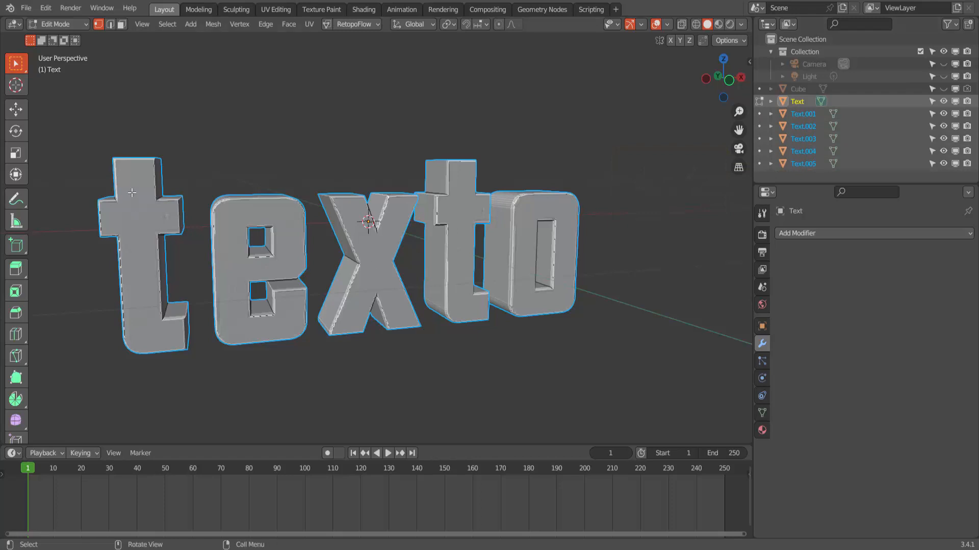
Switch to Object Mode and rename the first letter "t" object as "letra t".
click(59, 24)
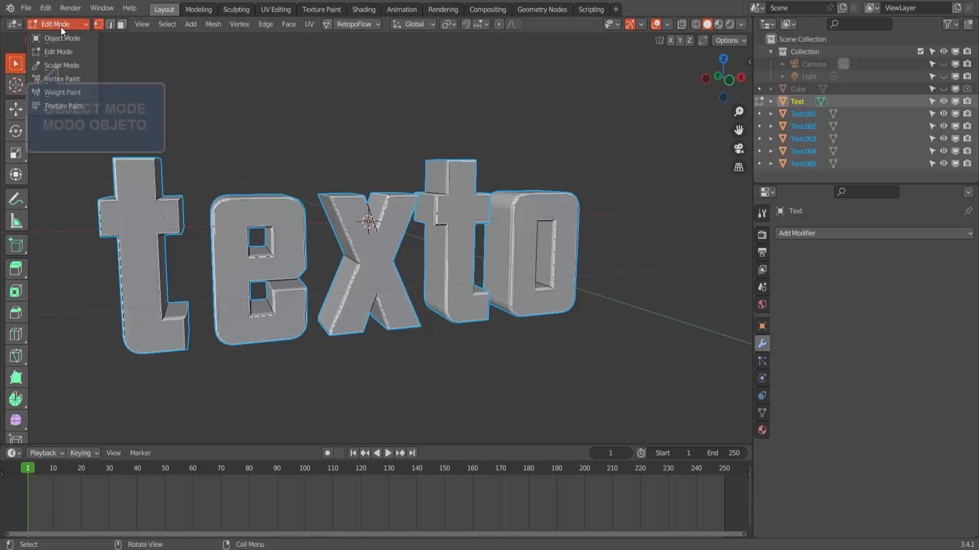
click(61, 37)
click(821, 117)
double_click(821, 115)
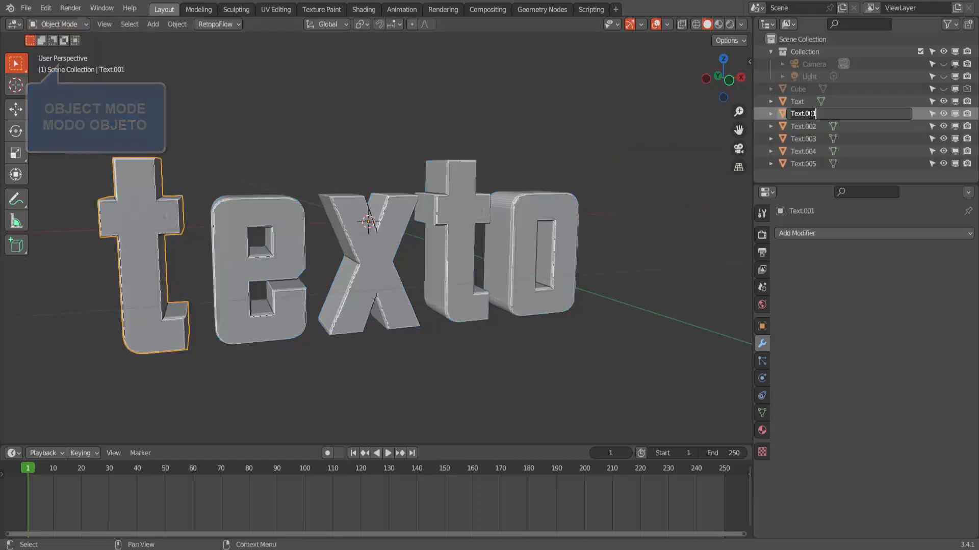
text(letra t)
key(Return)
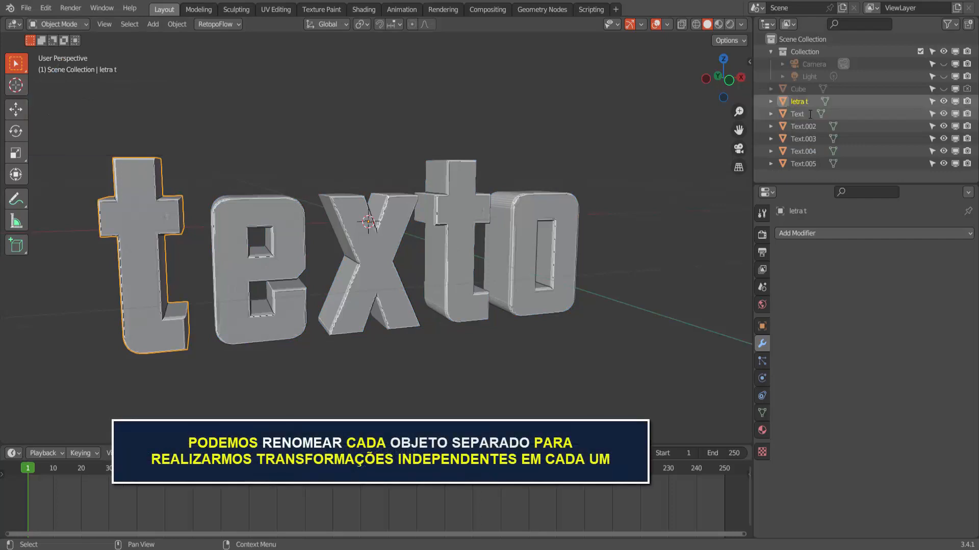
Select the letter "e" object and rename it as "lettra e".
click(268, 208)
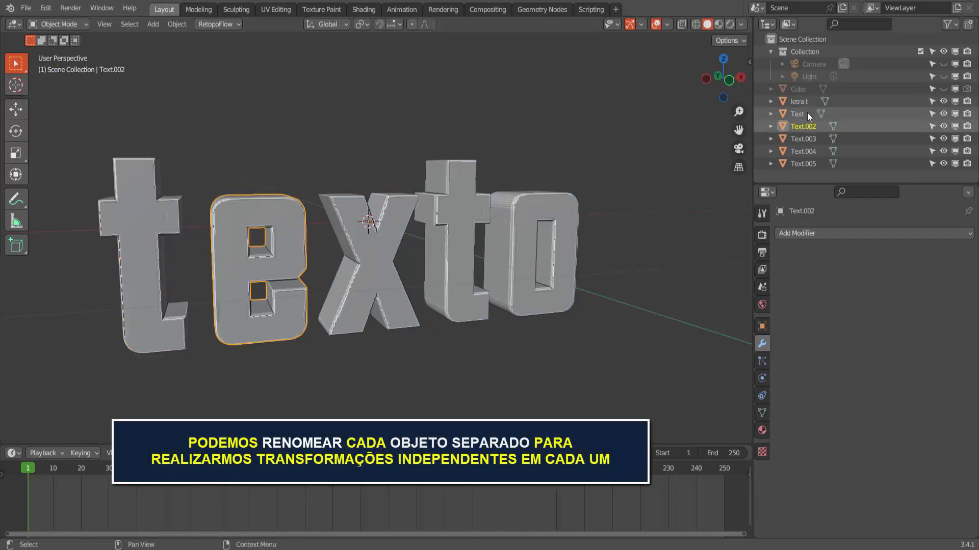
double_click(795, 127)
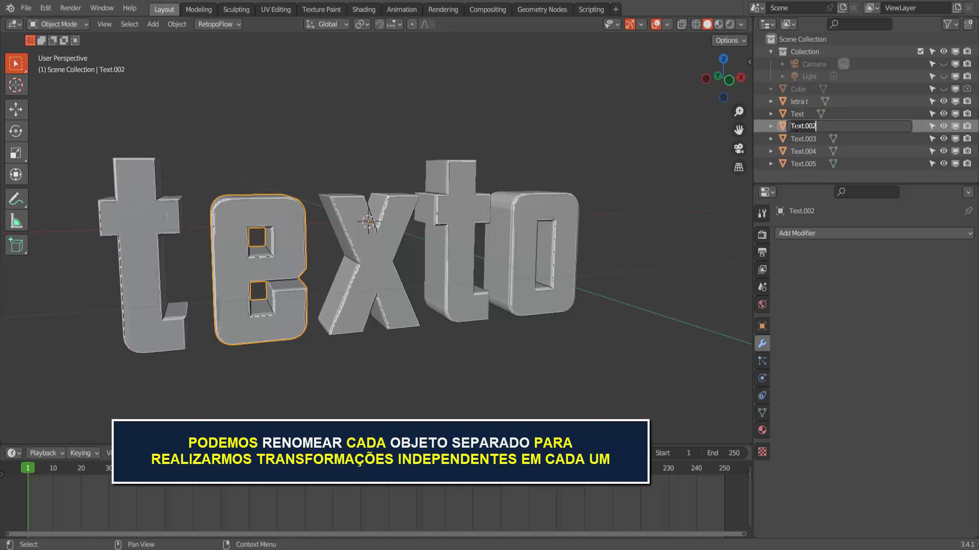
text(lettra e)
key(Return)
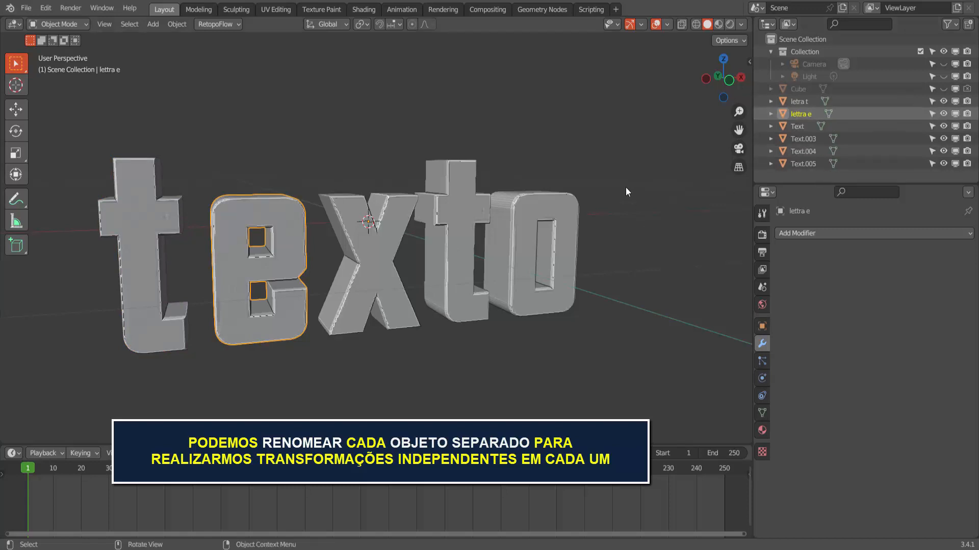
Try to rotate the first letter "t" around its shared origin point, then cancel the rotation.
scroll(626, 190, down, 1)
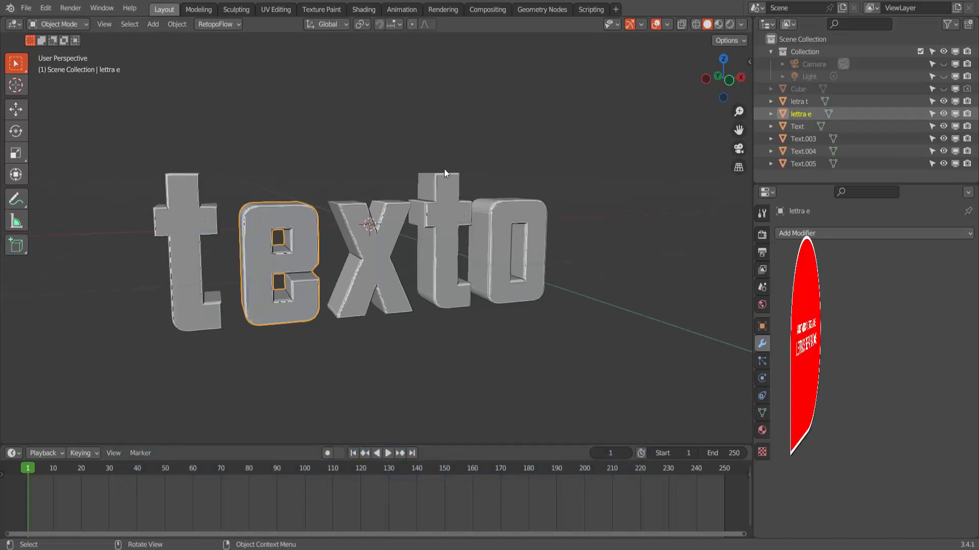
click(184, 188)
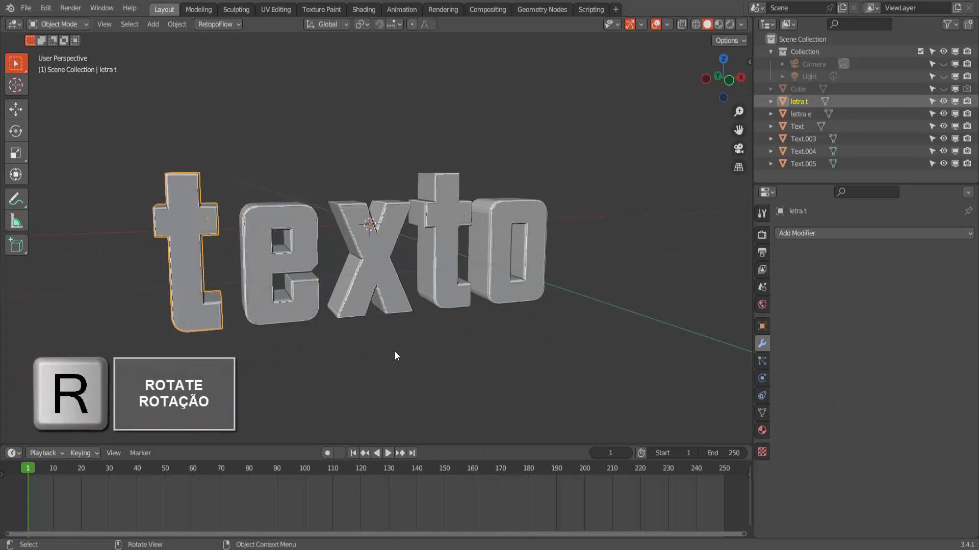
key(r)
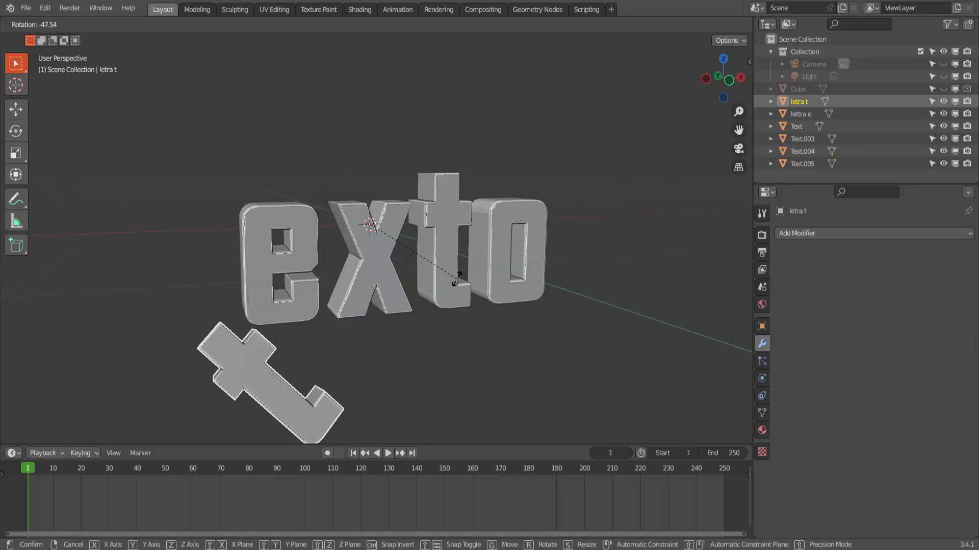
key(Escape)
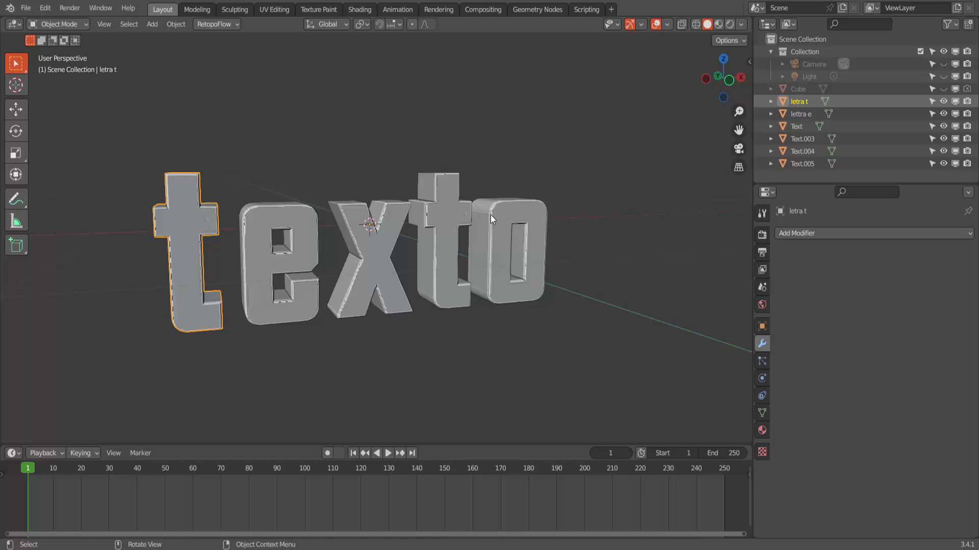
Select all five letter objects and set their origins with Origin to Geometry.
drag(125, 133, 589, 353)
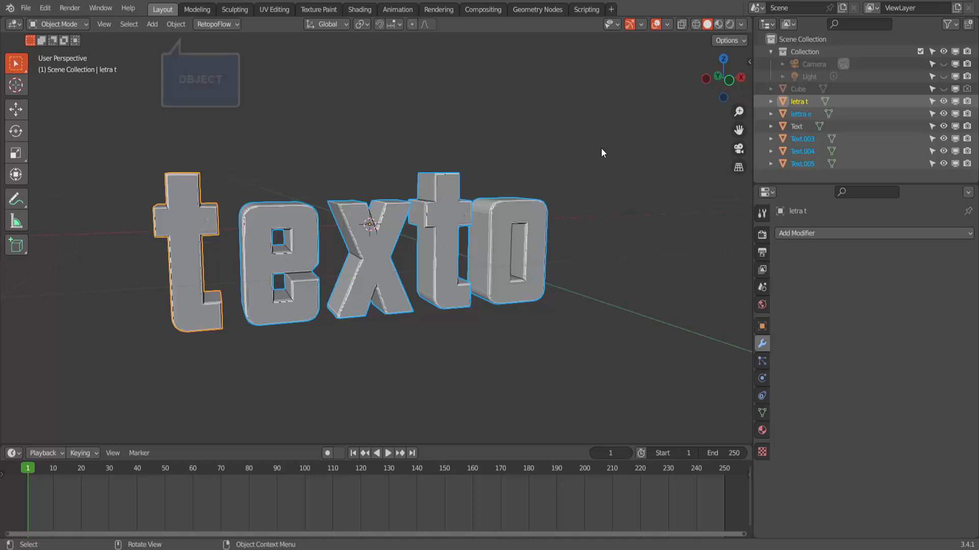
click(175, 25)
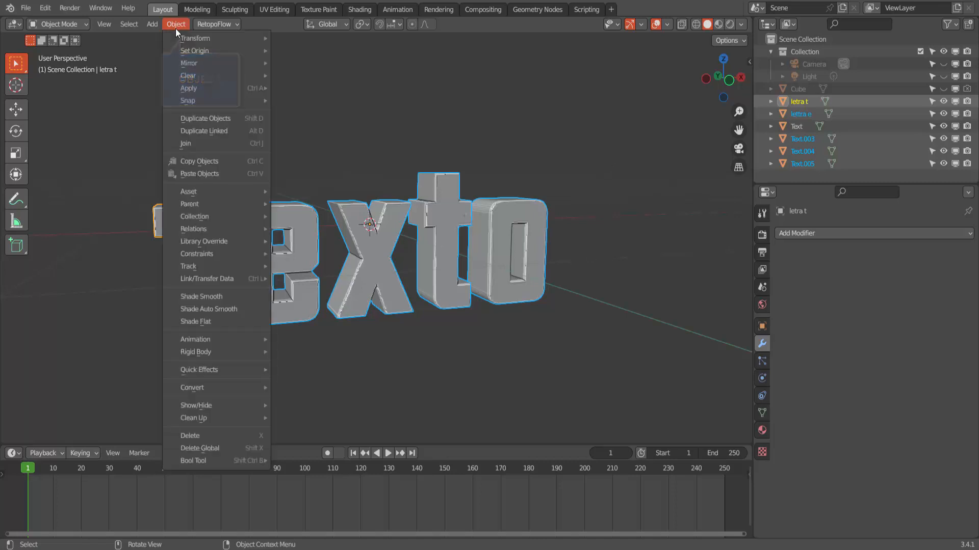
mouse_move(209, 51)
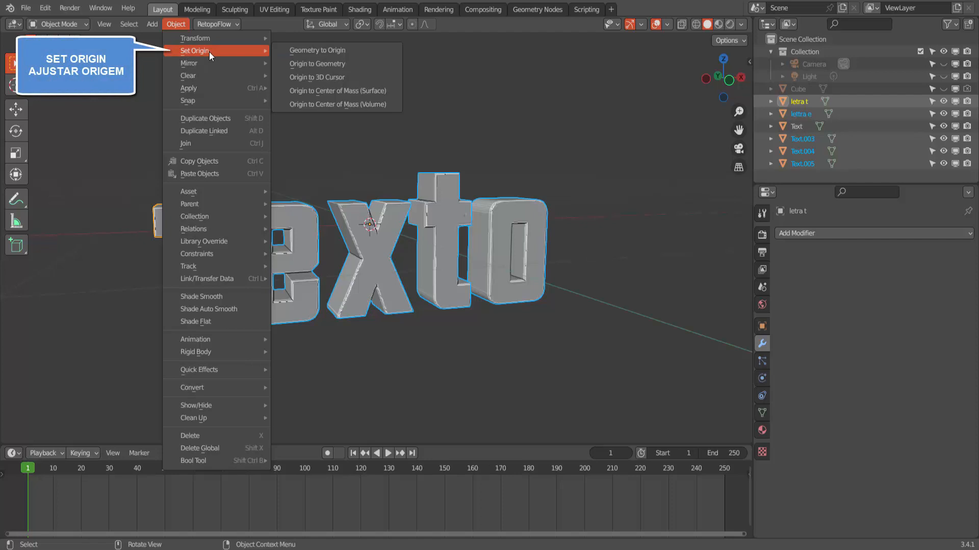
click(349, 67)
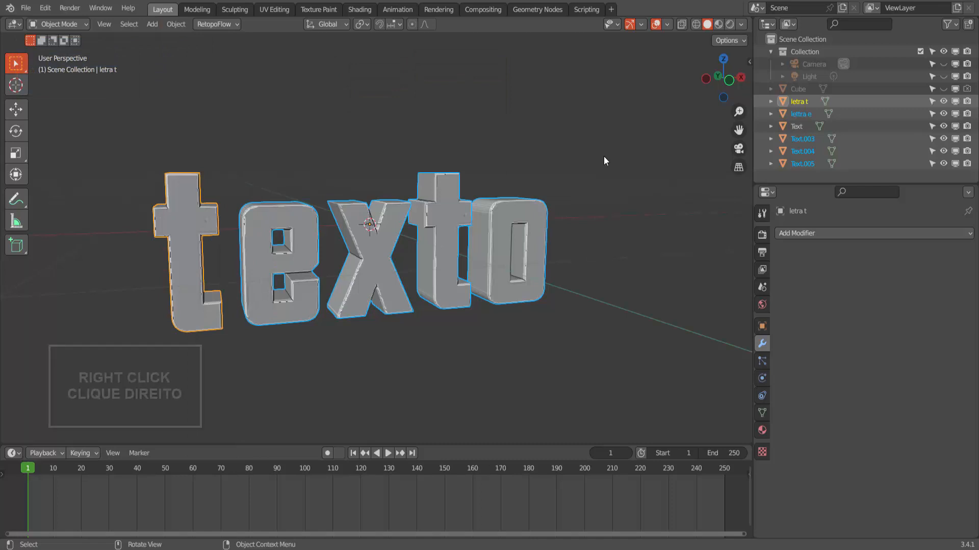
right_click(603, 161)
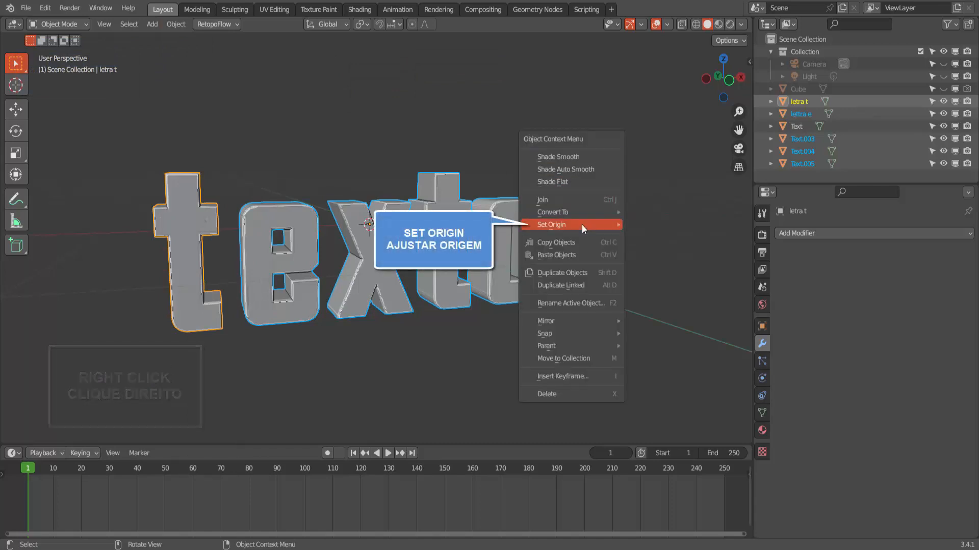
mouse_move(581, 225)
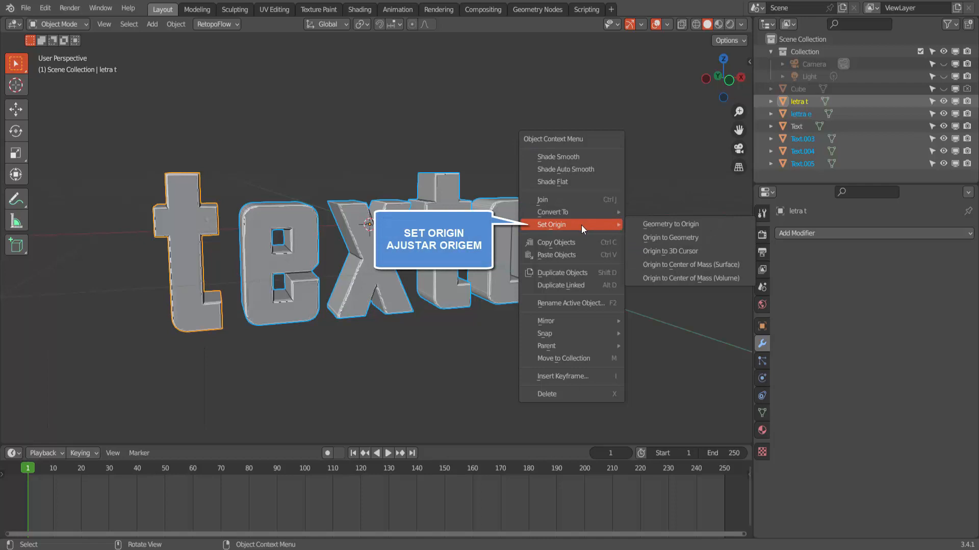
click(665, 238)
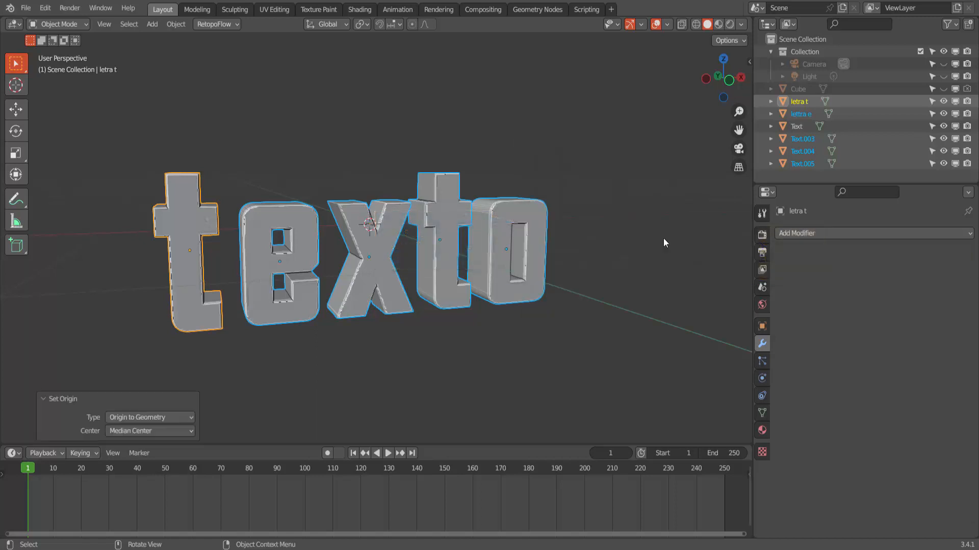
Select each letter of the word in turn to check its individual origin point.
click(192, 268)
click(268, 262)
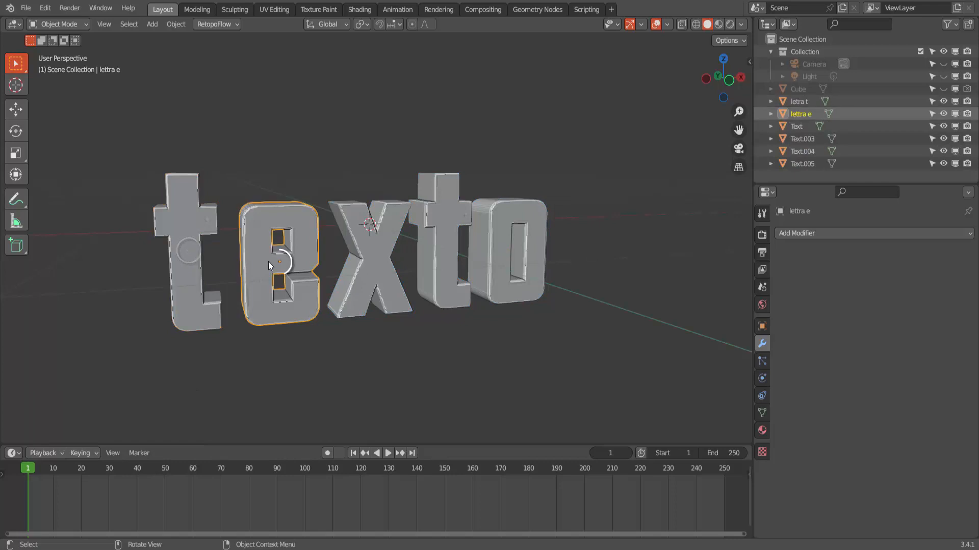
click(372, 256)
click(444, 253)
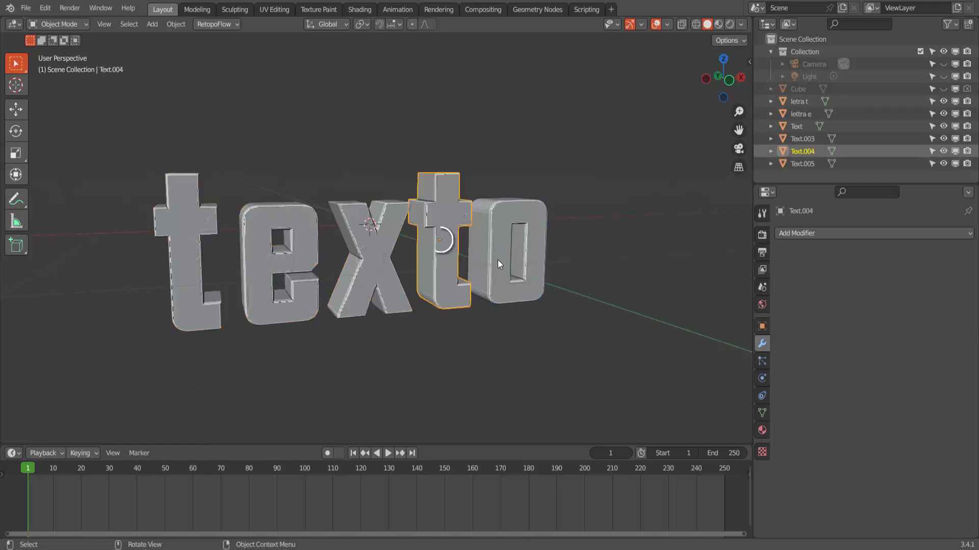
click(501, 234)
Test rotating the first letter "t" around its own centred origin and cancel the rotation.
click(186, 248)
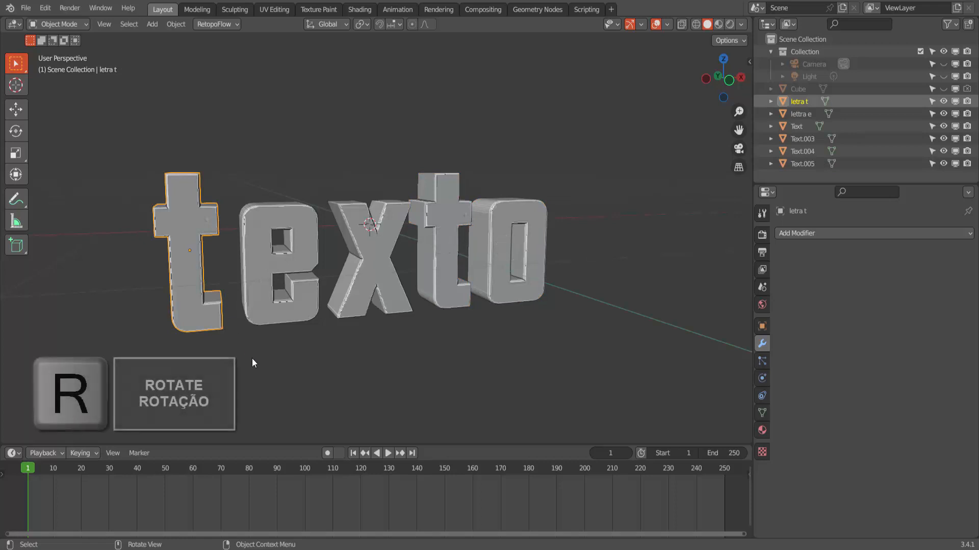
key(r)
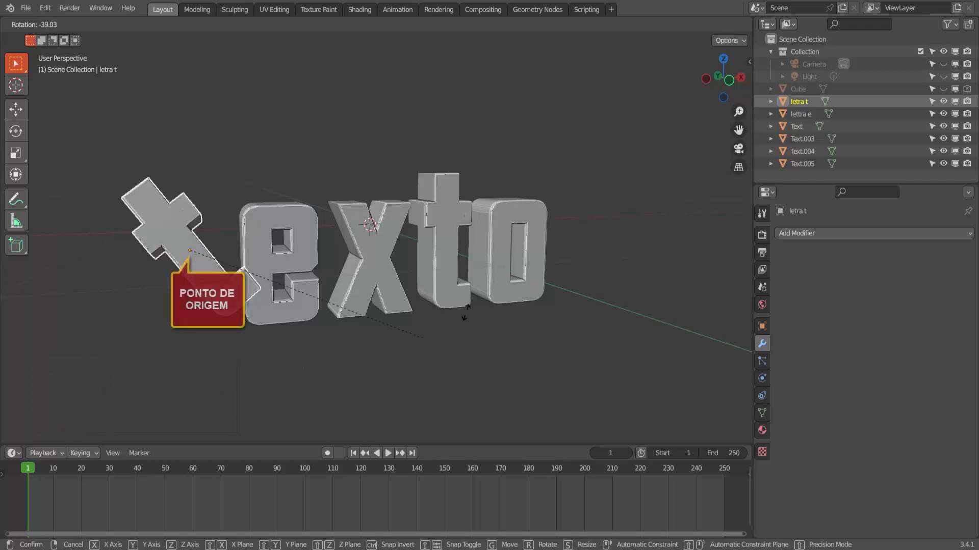
right_click(434, 387)
scroll(546, 228, down, 2)
scroll(546, 229, up, 2)
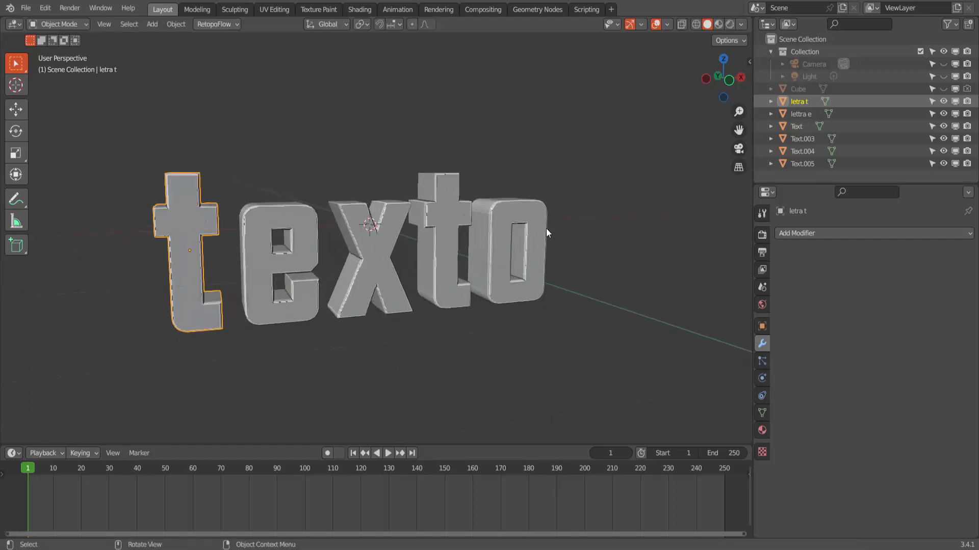
scroll(546, 229, down, 1)
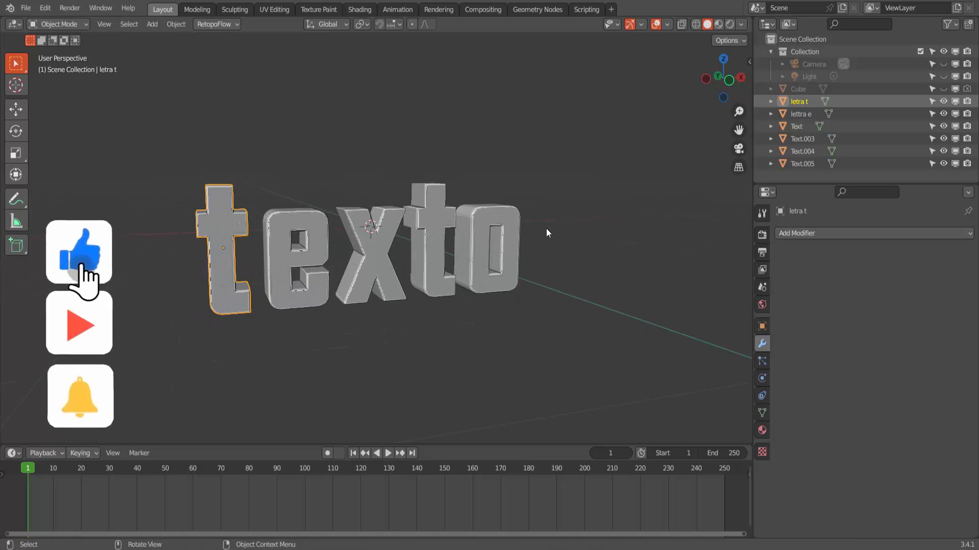